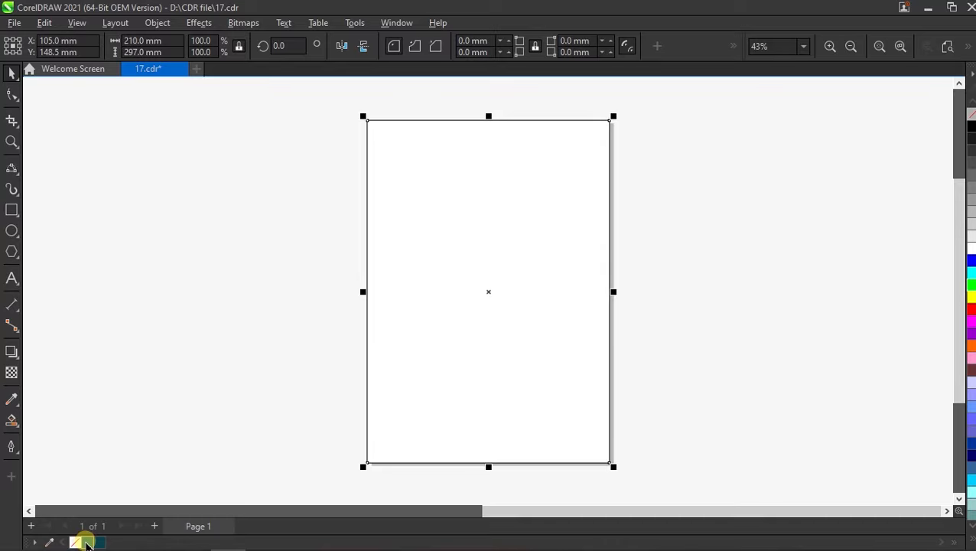
# Fill the page-sized rectangle with blue #16587A, remove its outline and lock it as the background
pyautogui.click(88, 542)
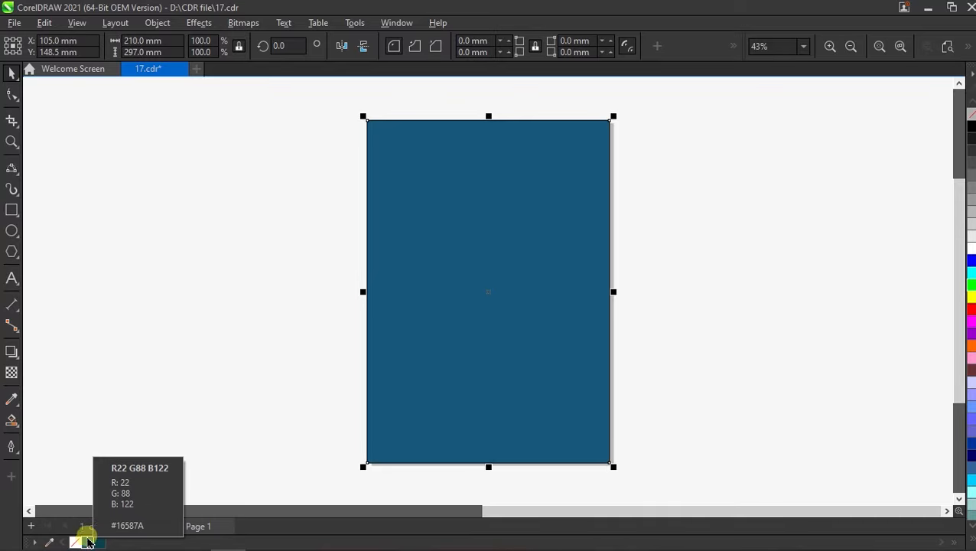
pyautogui.rightClick(969, 115)
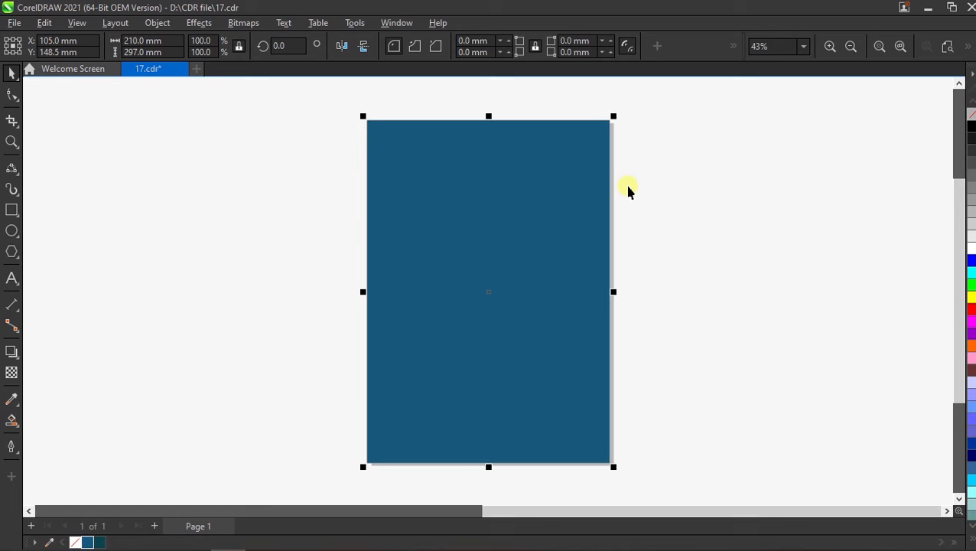
pyautogui.rightClick(474, 210)
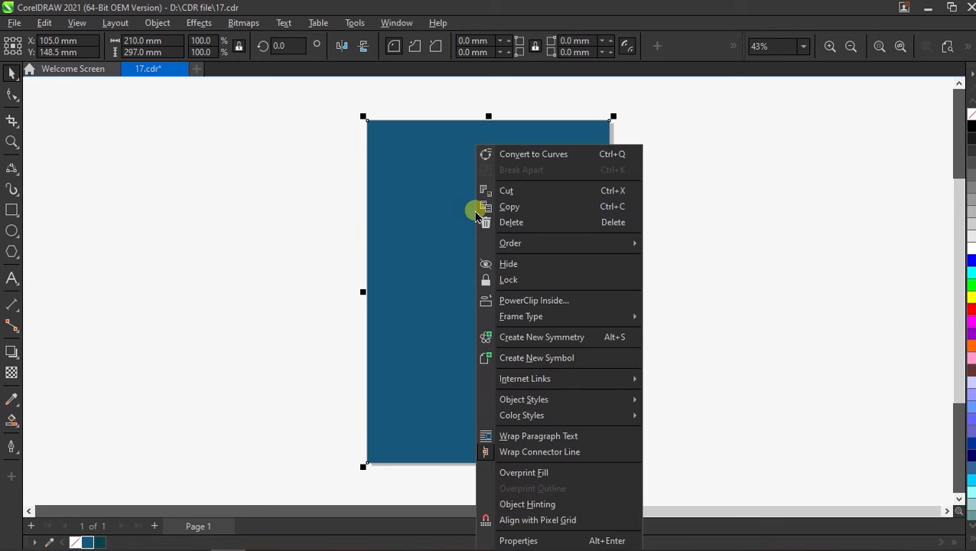
pyautogui.click(510, 282)
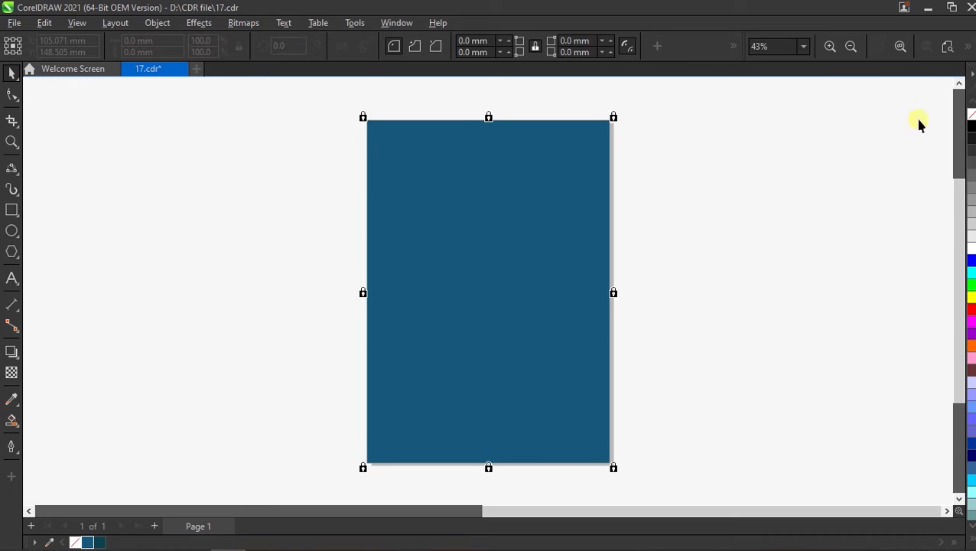
pyautogui.click(115, 184)
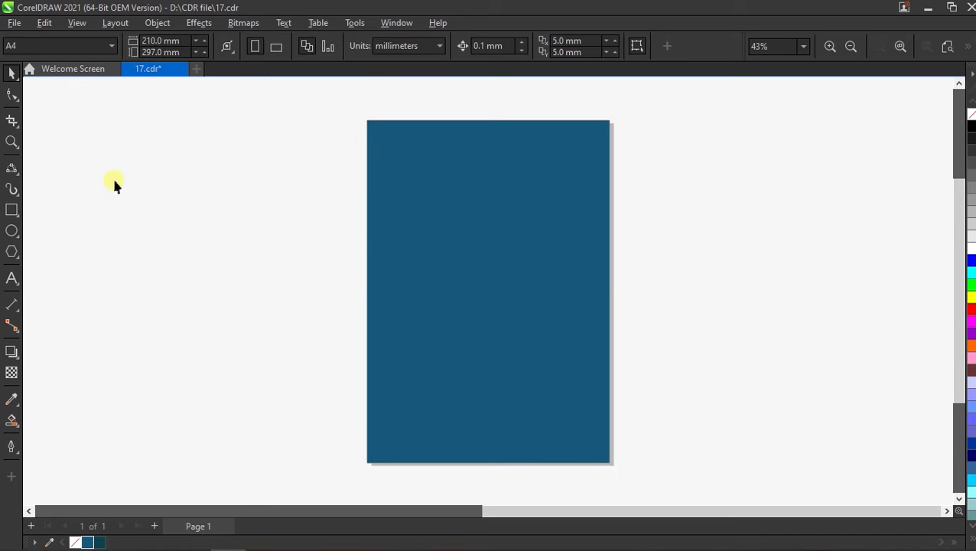
# Draw a three-sided polygon on the page and enlarge it to about 141 mm wide by 122 mm high
pyautogui.click(14, 253)
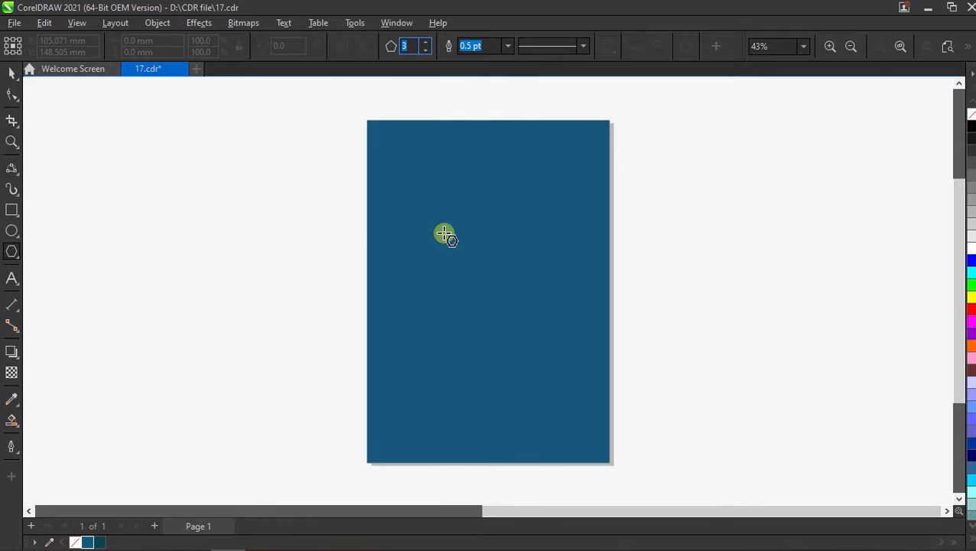
pyautogui.moveTo(456, 229)
pyautogui.mouseDown()
pyautogui.moveTo(516, 322)
pyautogui.moveTo(563, 370)
pyautogui.mouseUp()
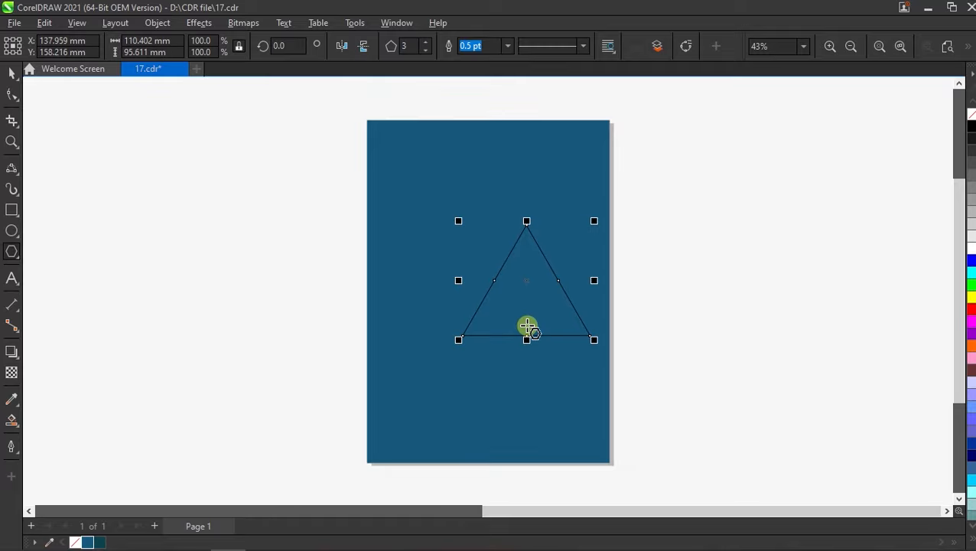
pyautogui.press('space')
pyautogui.click(491, 298)
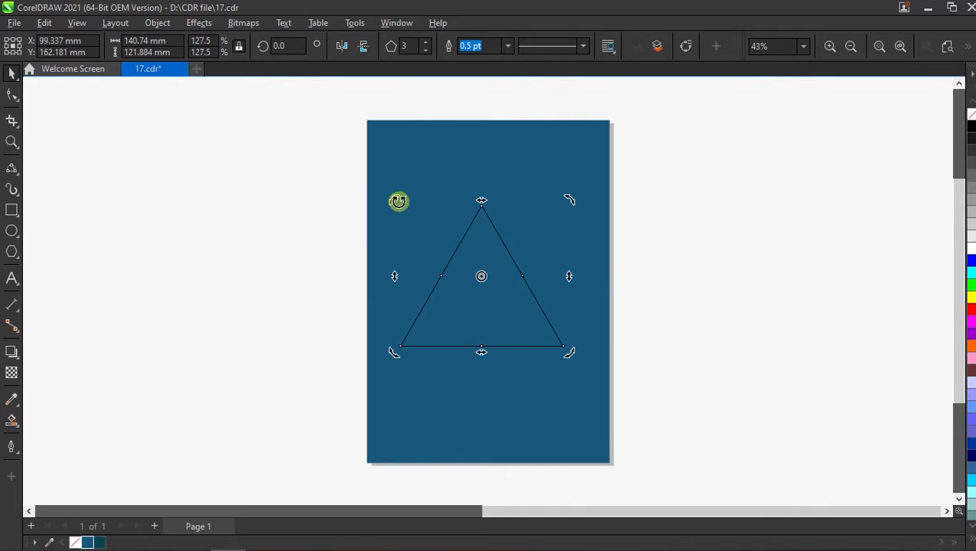
# Rotate the triangle so one corner points right and position it near the middle of the page
pyautogui.moveTo(398, 200); pyautogui.dragTo(376, 249)
pyautogui.click(287, 252)
pyautogui.moveTo(462, 274); pyautogui.dragTo(442, 275)
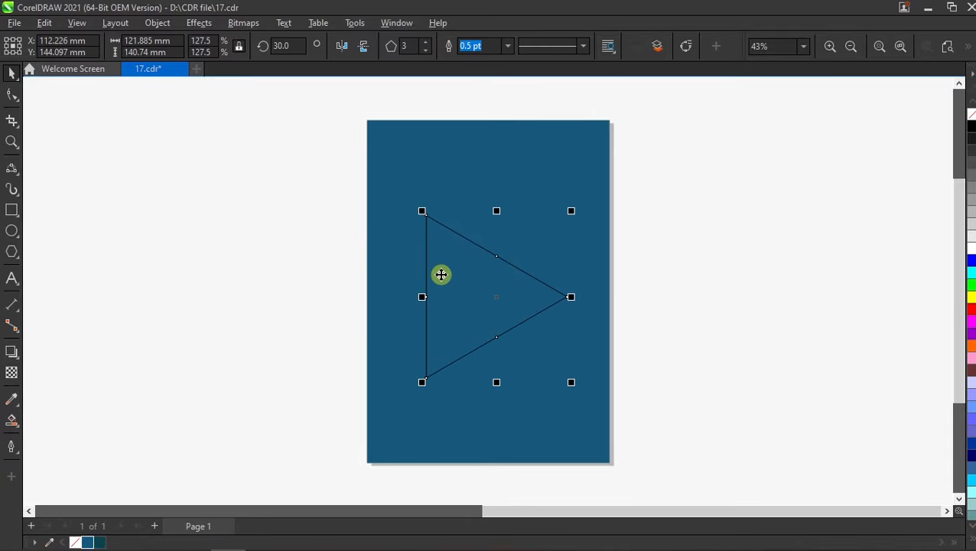
# Convert the triangle to curves and round its corners with a 15 mm radius fillet
pyautogui.hotkey('ctrl', 'q')
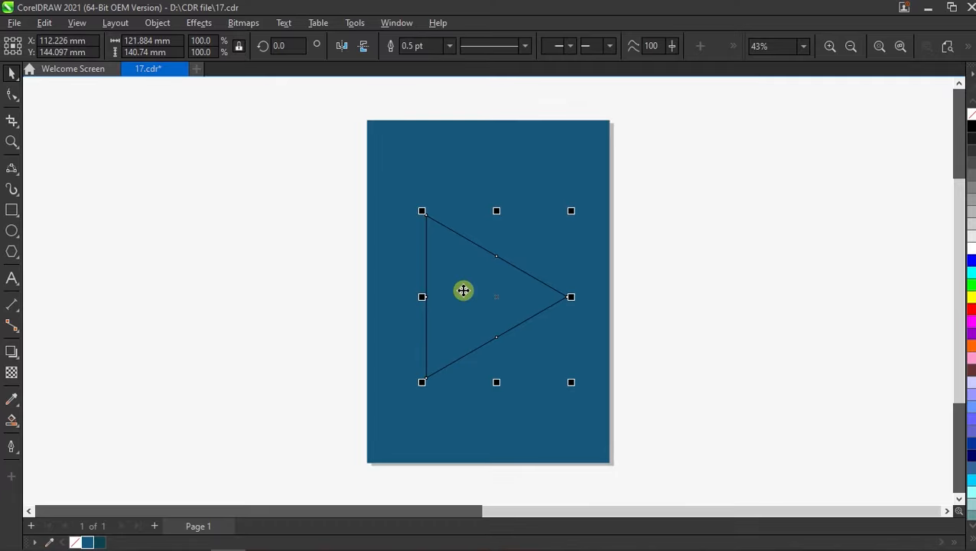
pyautogui.click(387, 21)
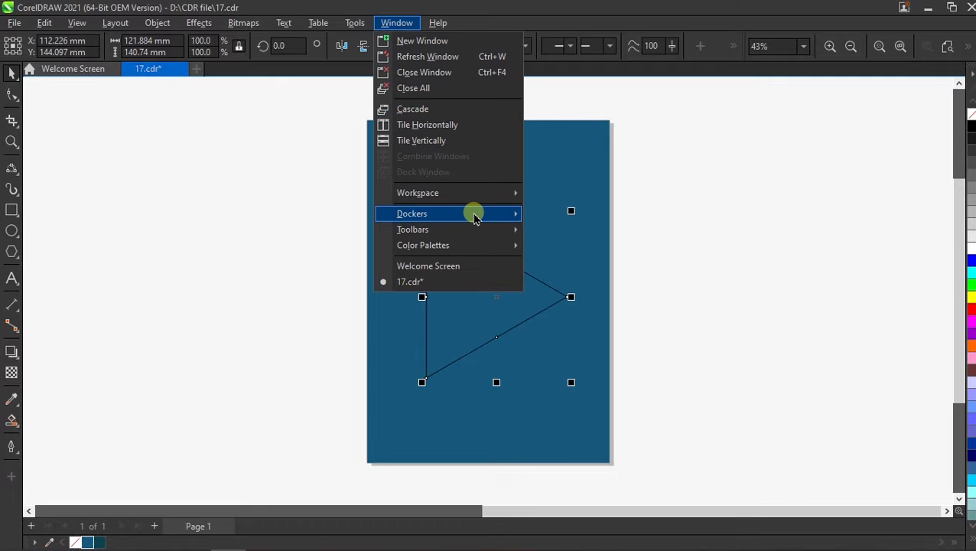
pyautogui.moveTo(473, 214)
pyautogui.click(560, 299)
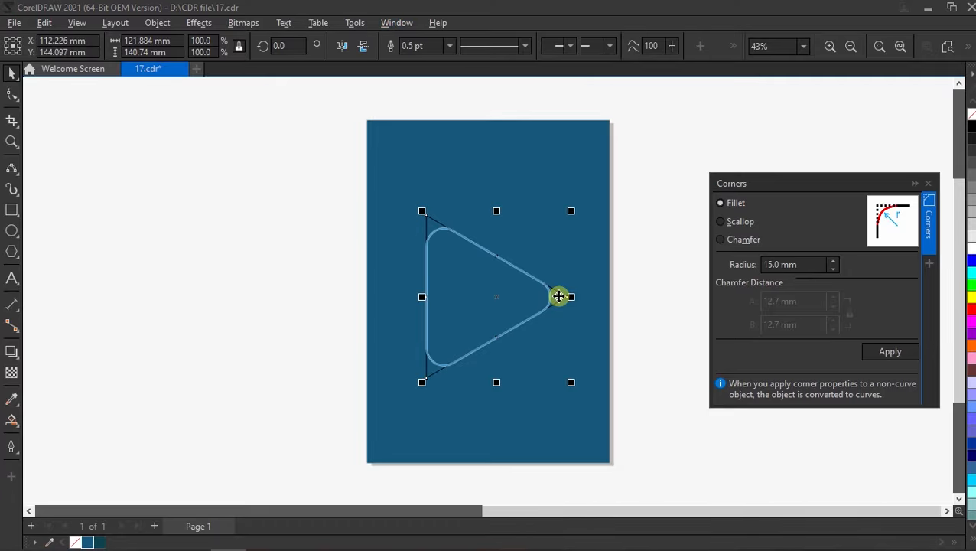
pyautogui.moveTo(797, 263); pyautogui.dragTo(742, 269)
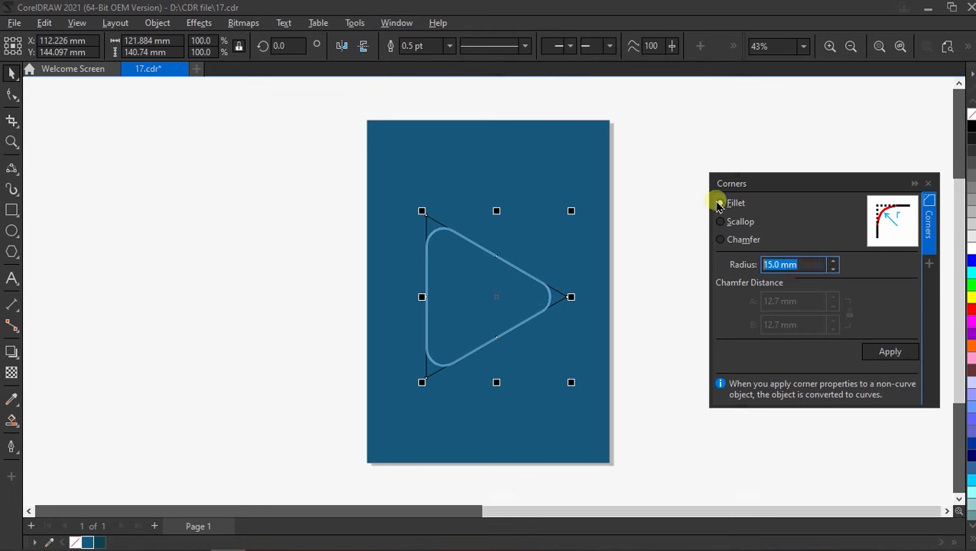
pyautogui.click(872, 350)
pyautogui.click(928, 184)
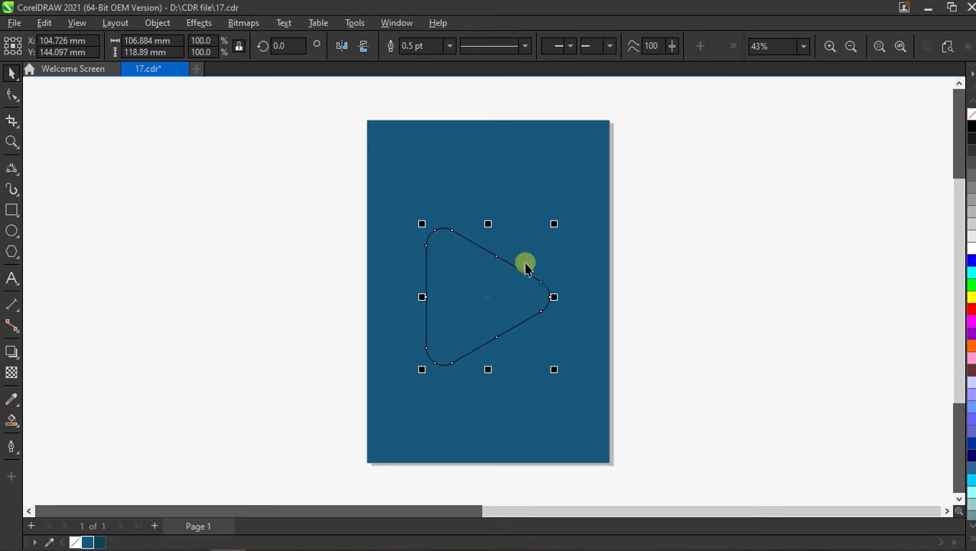
# Enlarge the rounded triangle to about 139 by 155 mm and give it a one-step inside contour with an 18 mm offset
pyautogui.moveTo(553, 370); pyautogui.dragTo(585, 391)
pyautogui.moveTo(494, 296); pyautogui.dragTo(503, 274)
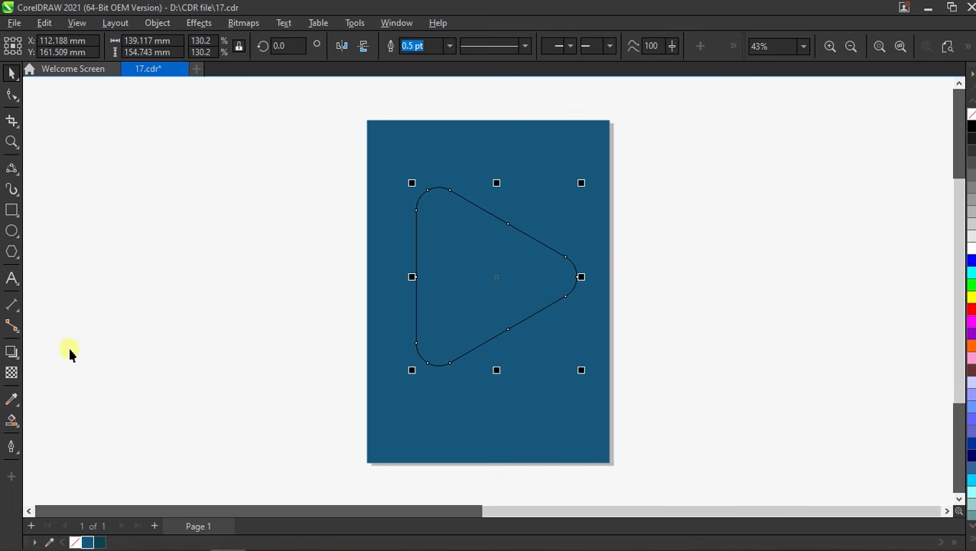
pyautogui.click(9, 356)
pyautogui.click(55, 370)
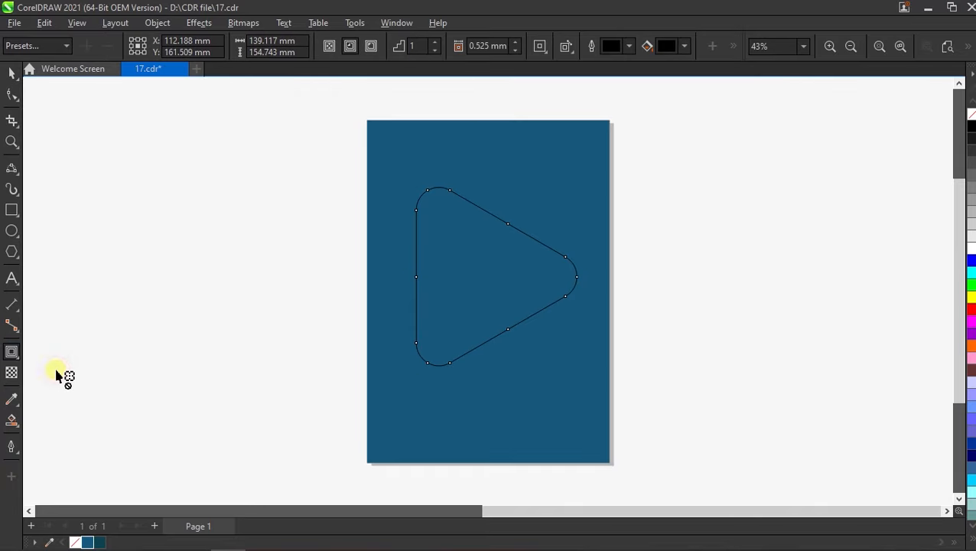
pyautogui.click(350, 46)
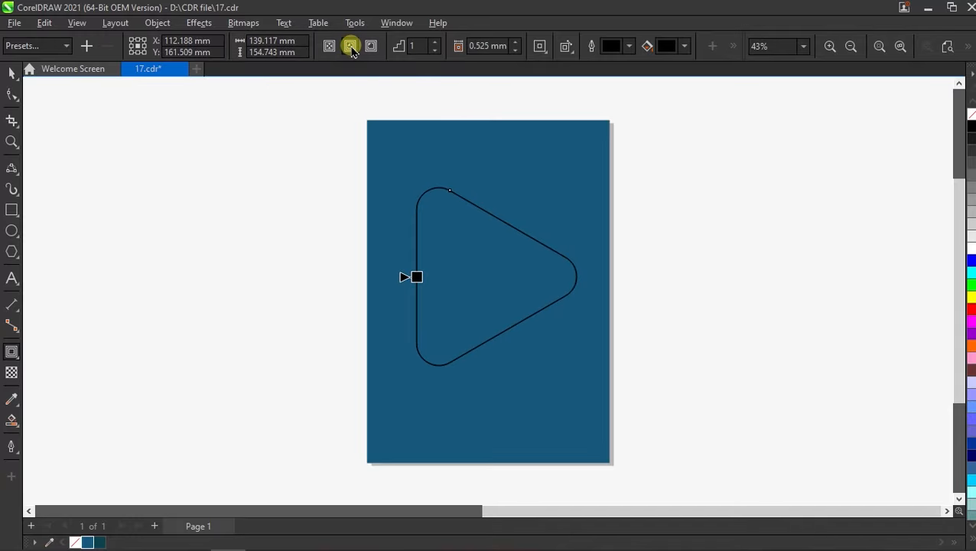
pyautogui.click(517, 42)
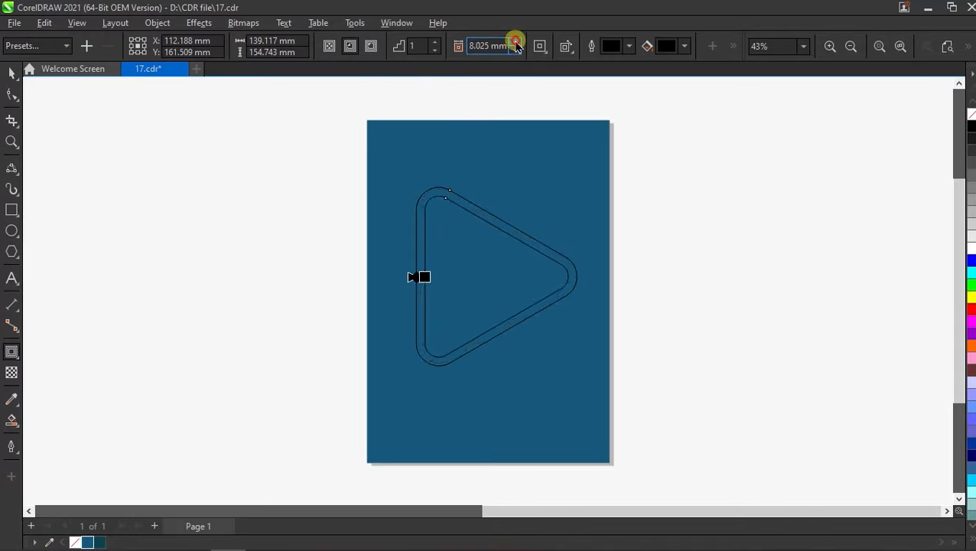
pyautogui.write('18')
pyautogui.press('Return')
pyautogui.click(10, 72)
pyautogui.click(125, 137)
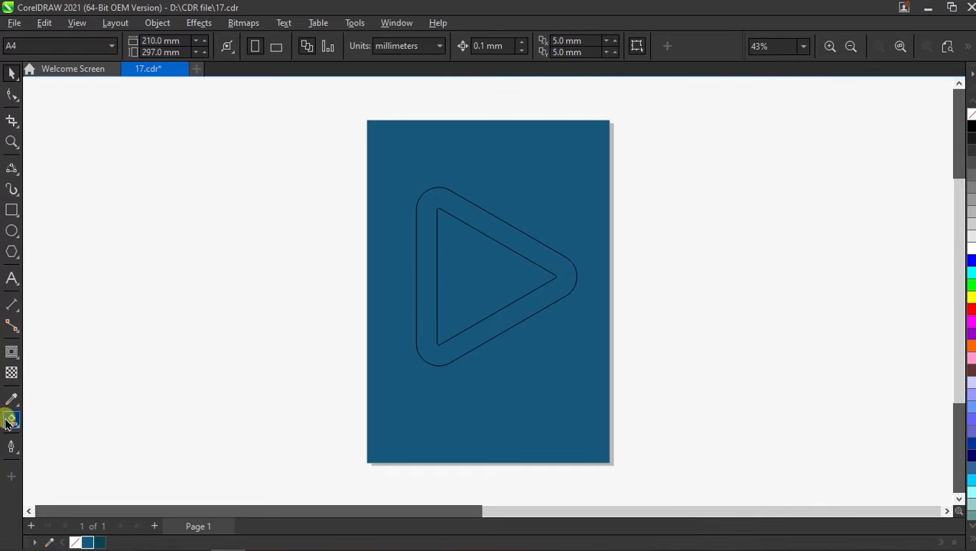
# Smart-fill the band between the two triangle outlines, then move the original contour object aside and delete it
pyautogui.click(12, 419)
pyautogui.click(425, 264)
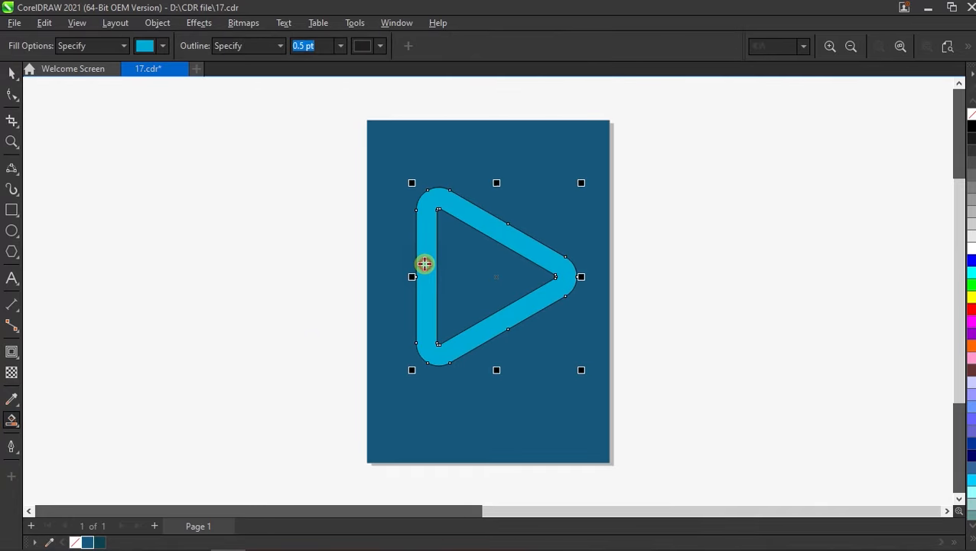
pyautogui.press('space')
pyautogui.moveTo(459, 261); pyautogui.dragTo(293, 260)
pyautogui.rightClick(292, 260)
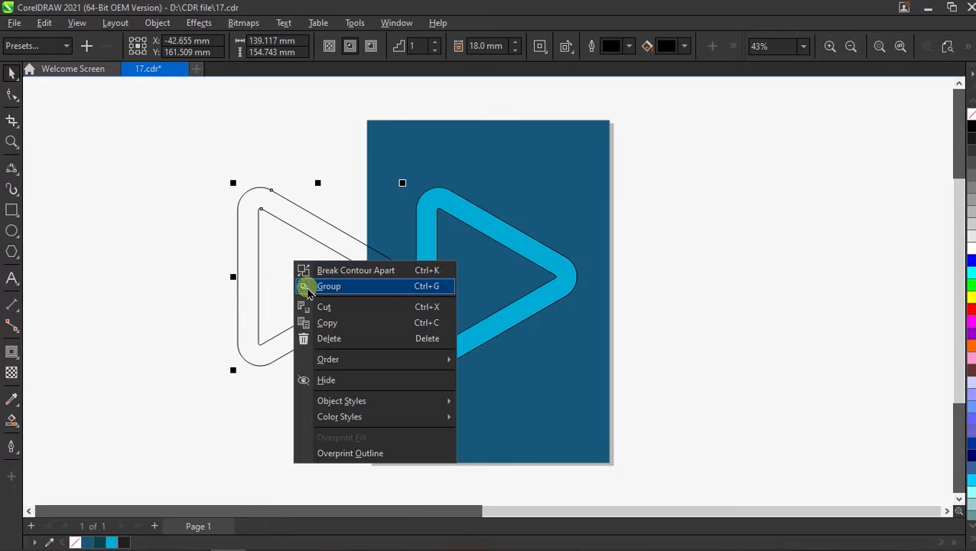
pyautogui.click(314, 338)
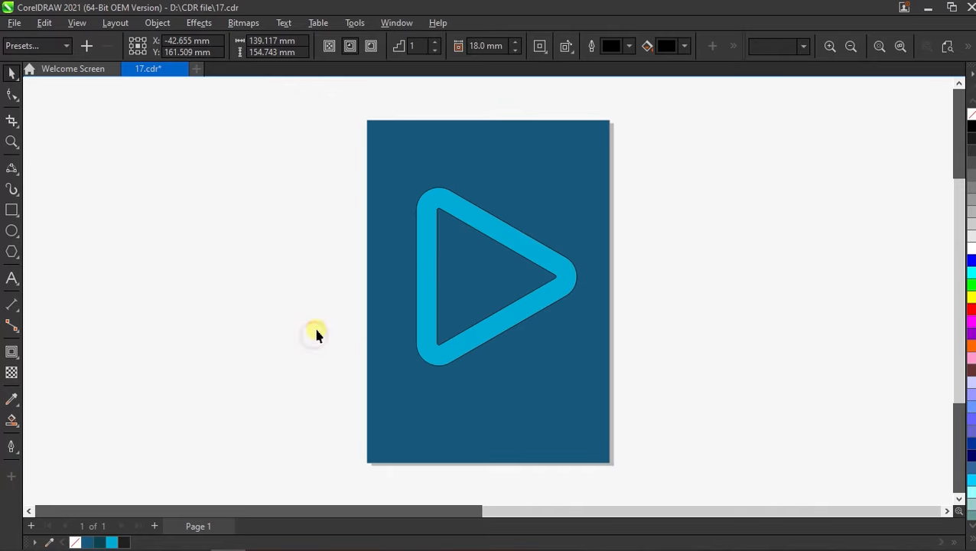
# Remove the outline from the filled triangular band and change its fill to white
pyautogui.click(427, 246)
pyautogui.rightClick(971, 116)
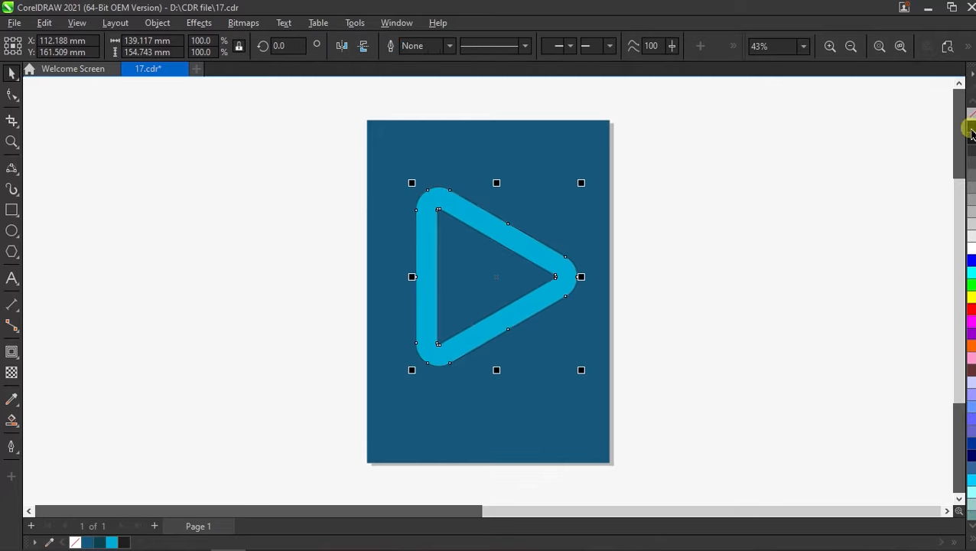
pyautogui.click(970, 243)
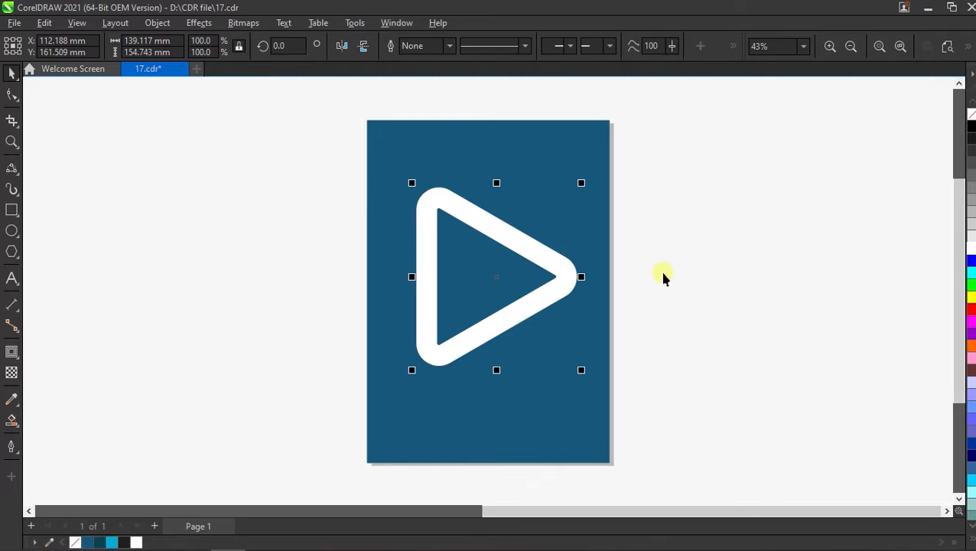
pyautogui.click(705, 257)
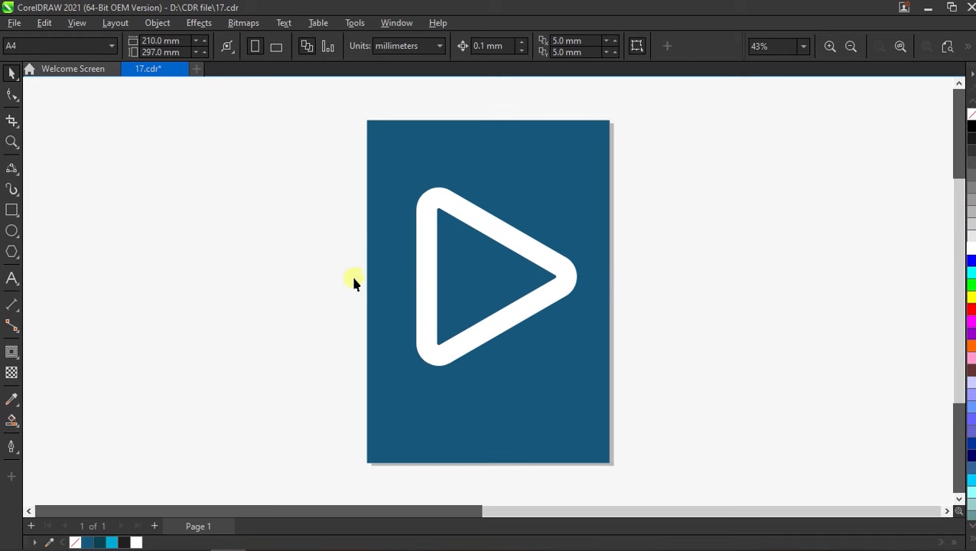
# Add the two-line text "SPORT EVENT", enlarge it to about 107 pt and set its font to Edges
pyautogui.click(12, 279)
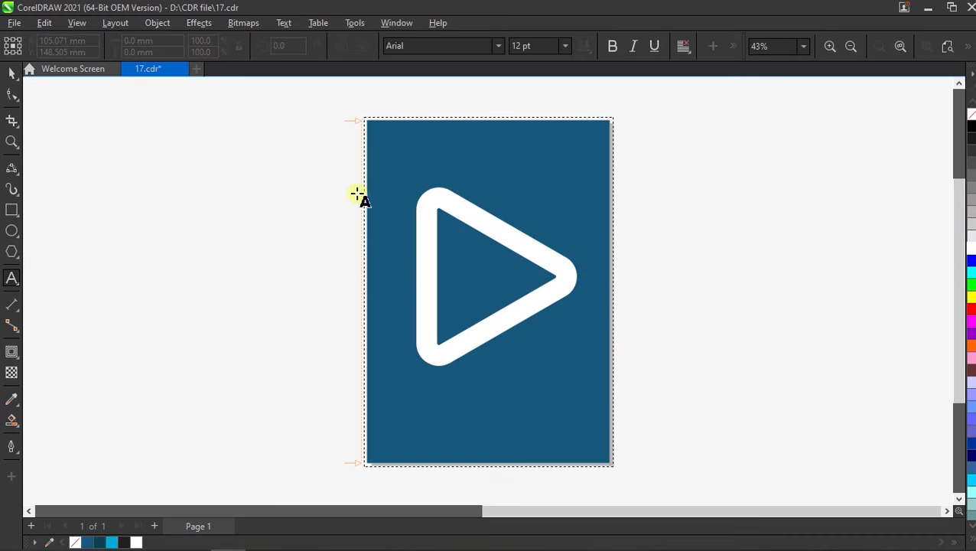
pyautogui.click(385, 159)
pyautogui.write('SPORT')
pyautogui.press('Return')
pyautogui.write('EVENT')
pyautogui.hotkey('ctrl', 'space')
pyautogui.moveTo(421, 172); pyautogui.dragTo(538, 236)
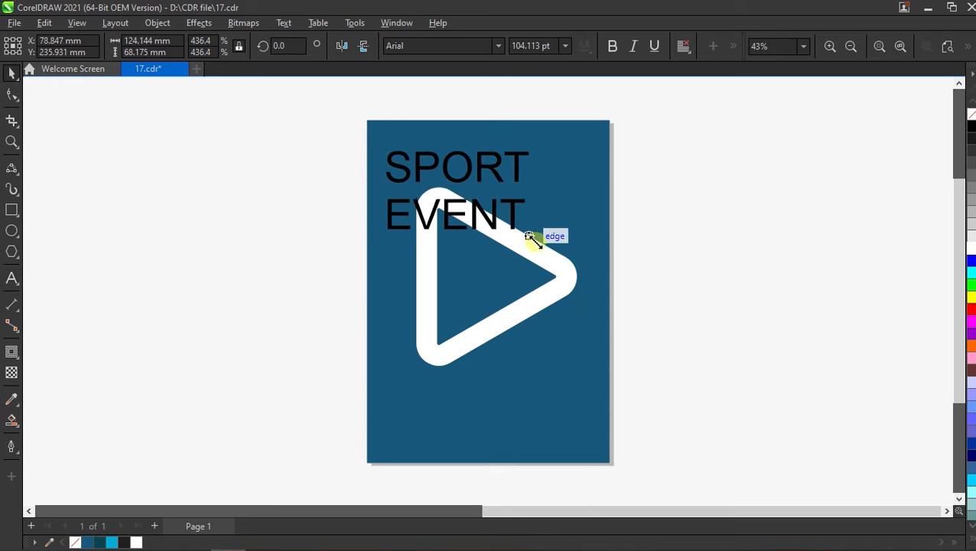
pyautogui.click(498, 45)
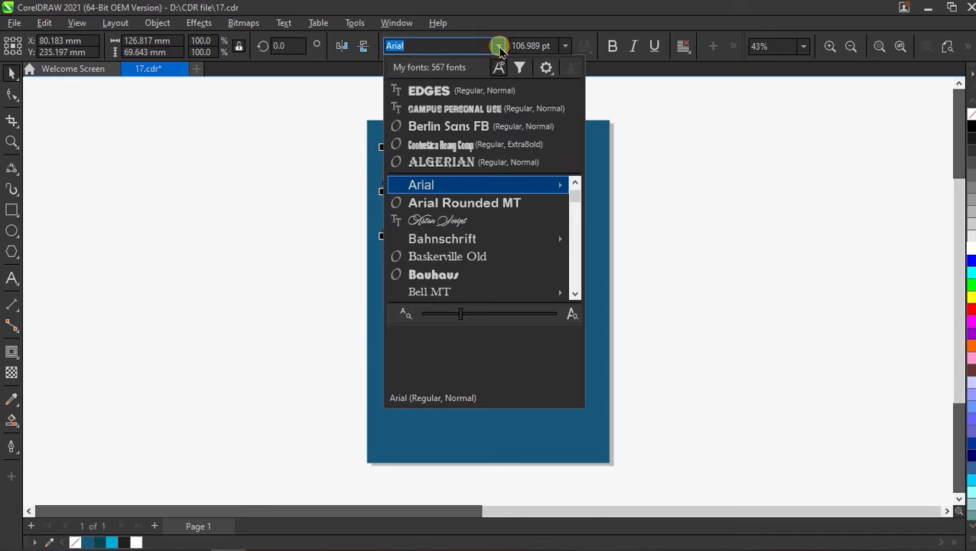
pyautogui.click(451, 90)
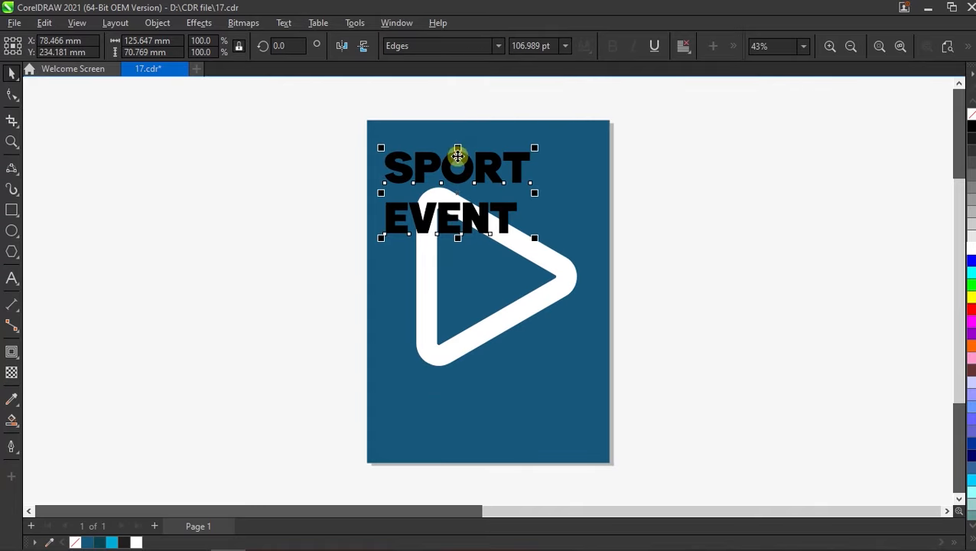
# Move the text below the triangle and break it apart into separate lines
pyautogui.moveTo(457, 154); pyautogui.dragTo(478, 381)
pyautogui.press('ctrl')
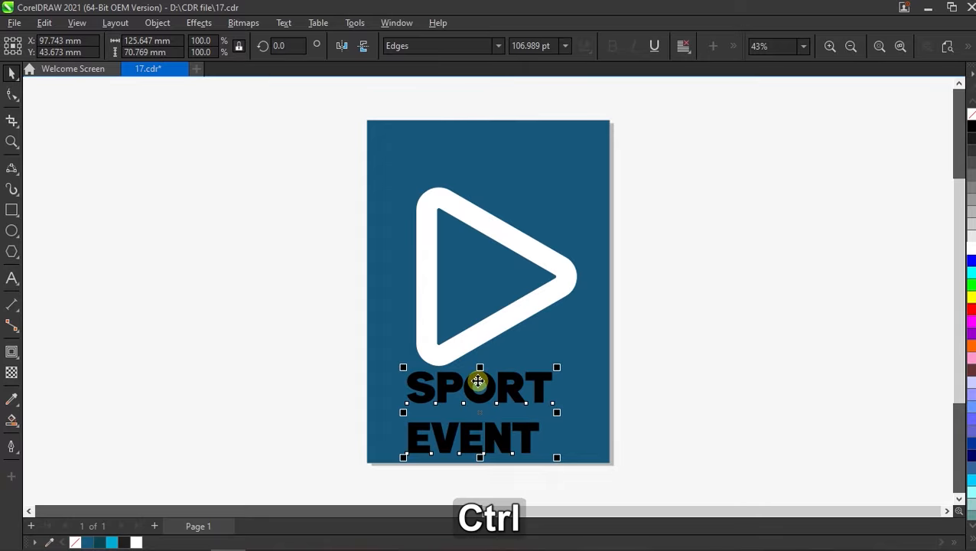
pyautogui.hotkey('ctrl', 'k')
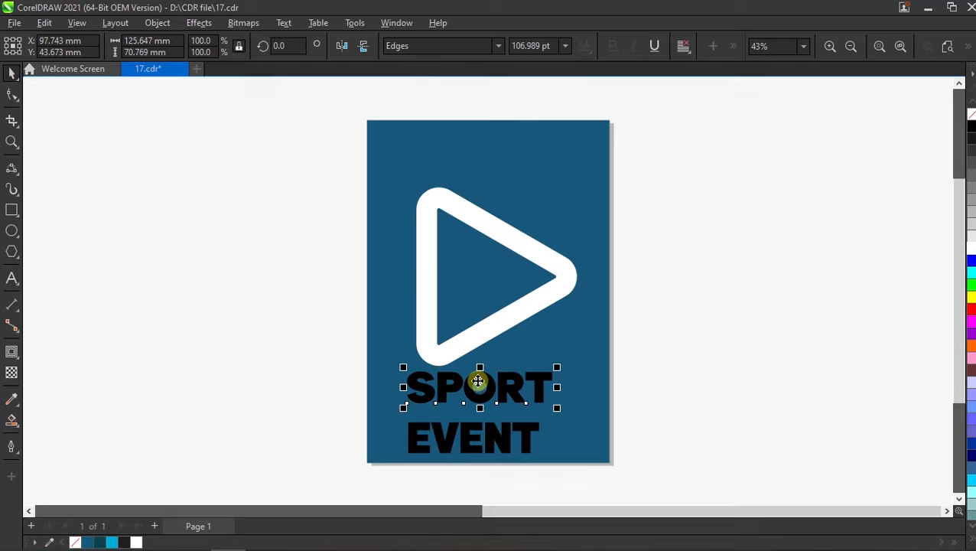
# Place SPORT and EVENT one above the other over the triangle, each slanted upward at 15 degrees
pyautogui.moveTo(476, 383); pyautogui.dragTo(465, 283)
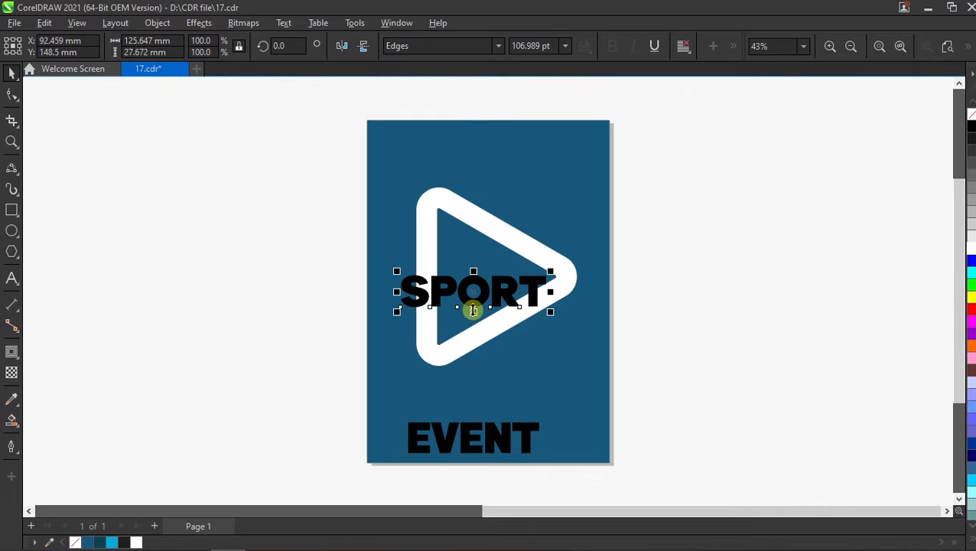
pyautogui.click(472, 302)
pyautogui.moveTo(551, 292); pyautogui.dragTo(551, 263)
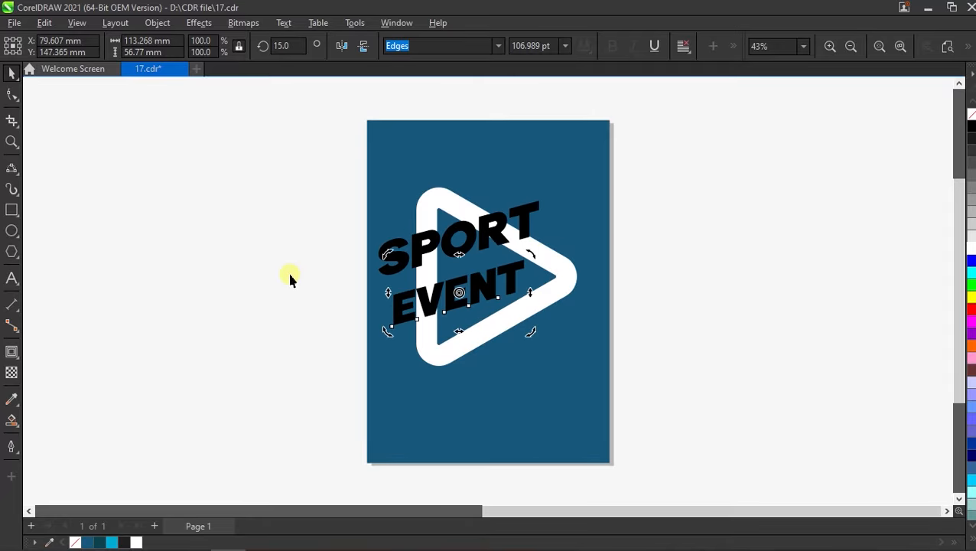
pyautogui.click(290, 276)
# Enlarge the slanted word EVENT to about 155 pt so it extends across the triangle
pyautogui.click(423, 299)
pyautogui.moveTo(526, 258); pyautogui.dragTo(586, 225)
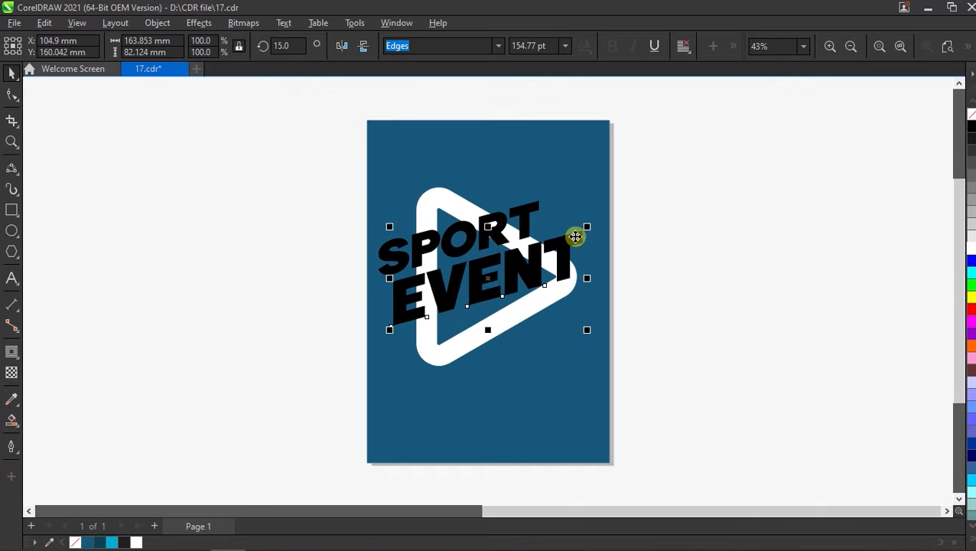
pyautogui.press('Escape')
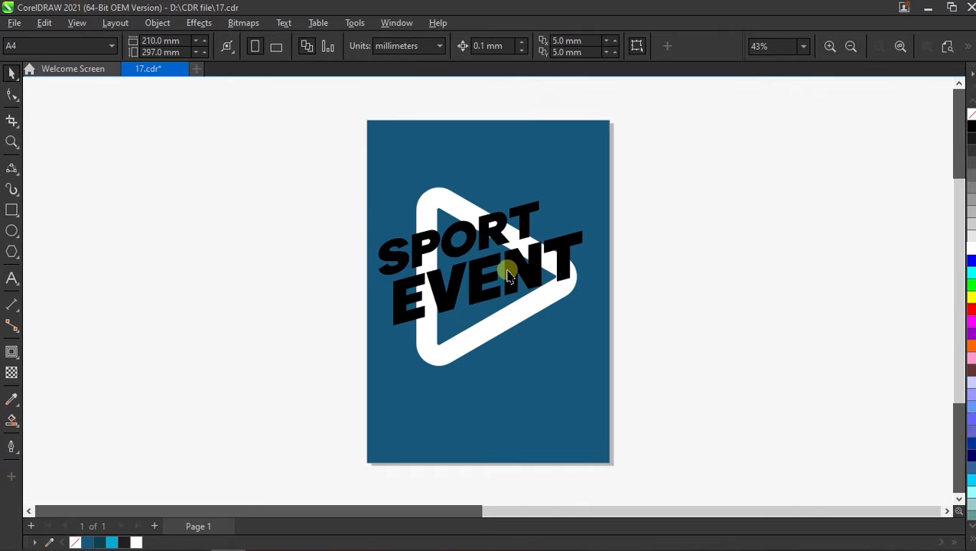
# Remove the fill from the triangle frame and the words SPORT and EVENT, leaving them as thin black outlines
pyautogui.scroll(1, 508, 275)
pyautogui.moveTo(290, 137); pyautogui.dragTo(684, 414)
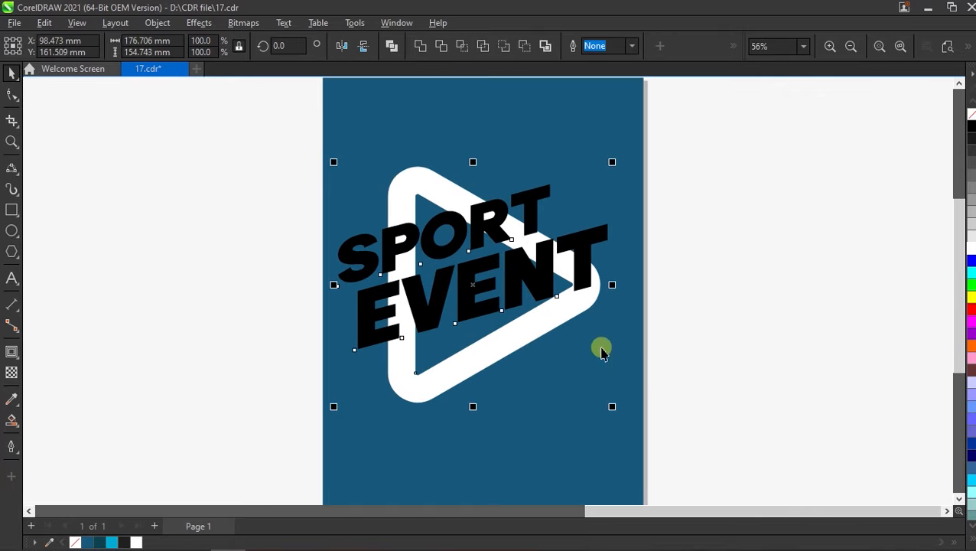
pyautogui.click(969, 117)
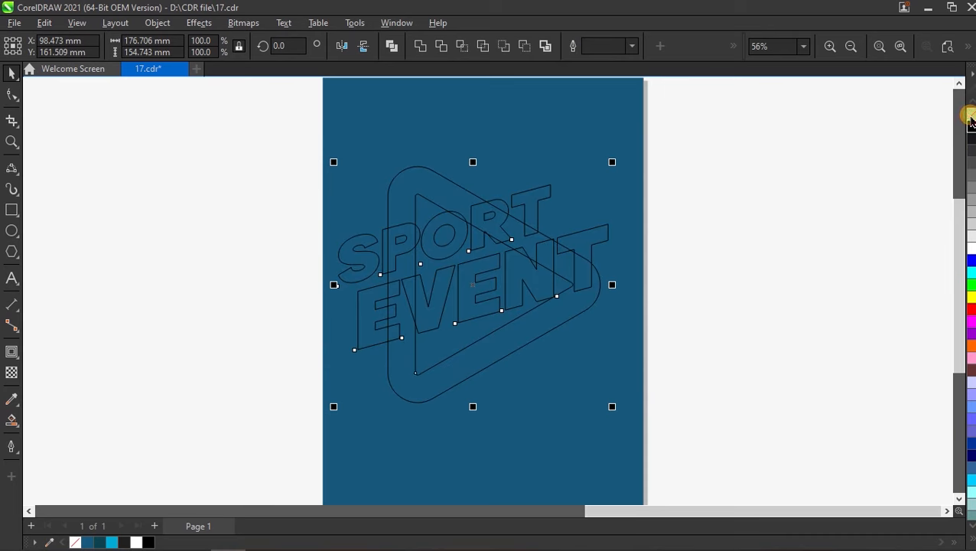
pyautogui.click(744, 187)
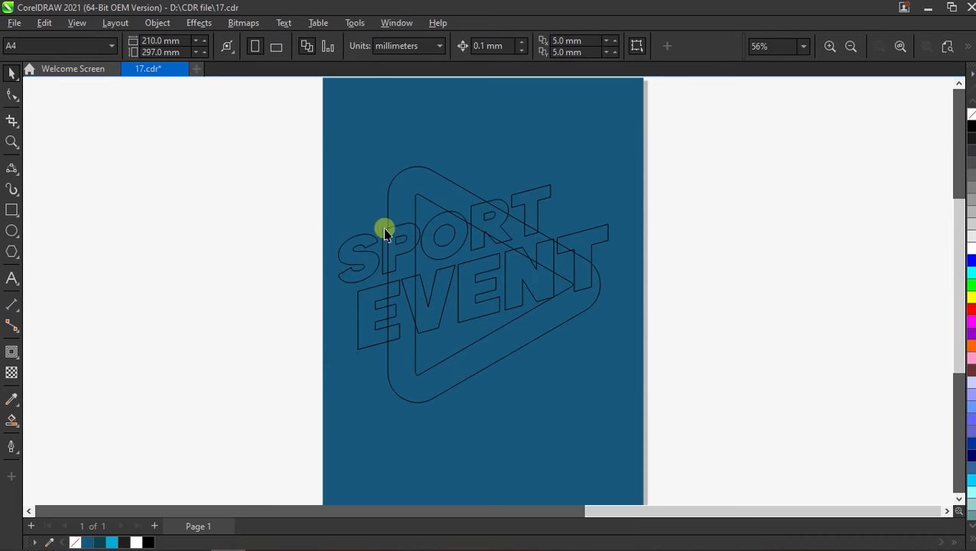
# Use Smart Fill to fill each letter of SPORT with cyan and move the original SPORT outline off the page
pyautogui.click(10, 420)
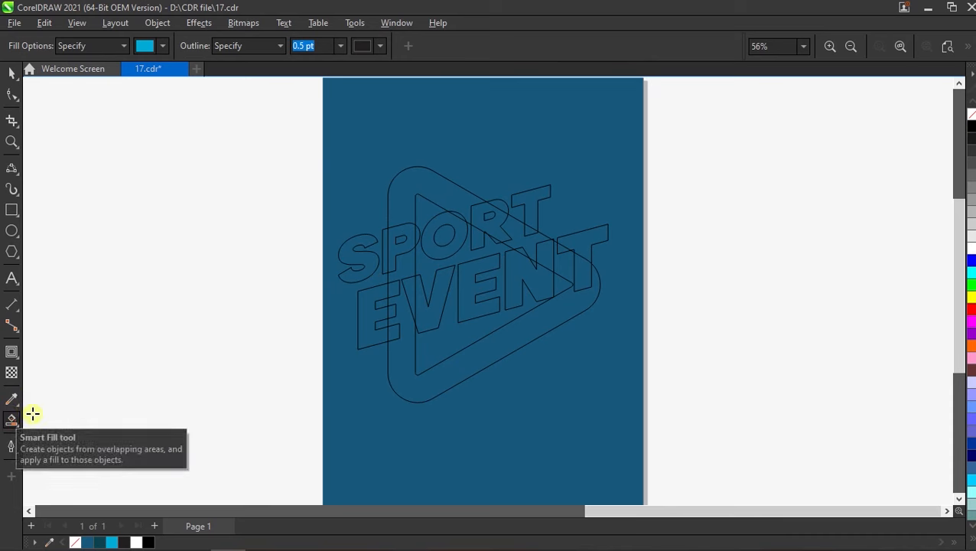
pyautogui.click(351, 248)
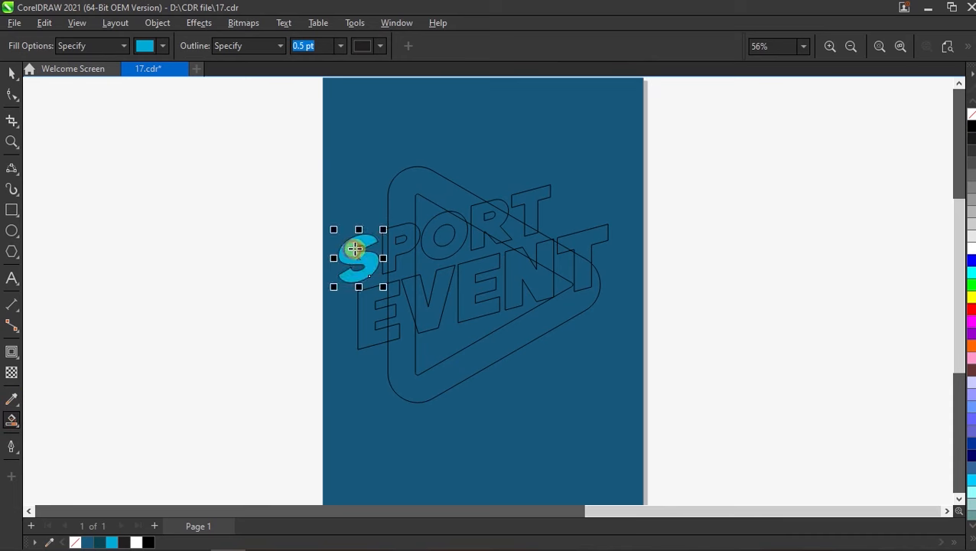
pyautogui.click(395, 239)
pyautogui.click(433, 242)
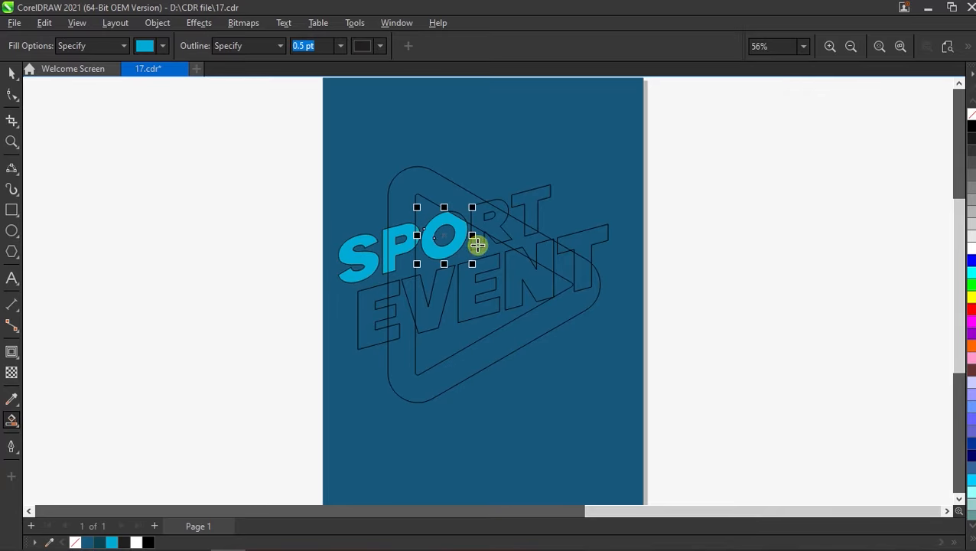
pyautogui.click(477, 242)
pyautogui.click(524, 198)
pyautogui.press('space')
pyautogui.moveTo(484, 205); pyautogui.dragTo(270, 206)
pyautogui.press('space')
# Use Smart Fill to fill each letter of EVENT with cyan
pyautogui.click(374, 312)
pyautogui.click(430, 309)
pyautogui.click(474, 288)
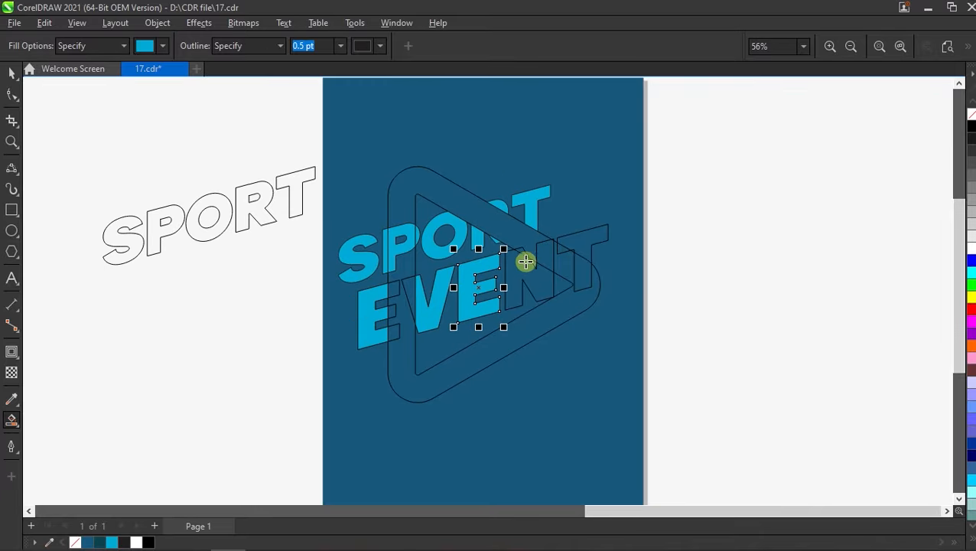
pyautogui.click(526, 265)
pyautogui.scroll(3, 555, 241)
pyautogui.click(537, 234)
pyautogui.click(623, 240)
# Select all the cyan pieces of SPORT and weld them into one object
pyautogui.scroll(1, 590, 230)
pyautogui.press('space')
pyautogui.click(643, 181)
pyautogui.keyDown('shift'); pyautogui.click(580, 183); pyautogui.keyUp('shift')
pyautogui.keyDown('shift'); pyautogui.click(564, 275); pyautogui.keyUp('shift')
pyautogui.keyDown('shift'); pyautogui.click(511, 272); pyautogui.keyUp('shift')
pyautogui.keyDown('shift'); pyautogui.click(377, 248); pyautogui.keyUp('shift')
pyautogui.keyDown('shift'); pyautogui.click(358, 258); pyautogui.keyUp('shift')
pyautogui.keyDown('shift'); pyautogui.click(331, 250); pyautogui.keyUp('shift')
pyautogui.keyDown('shift'); pyautogui.click(213, 271); pyautogui.keyUp('shift')
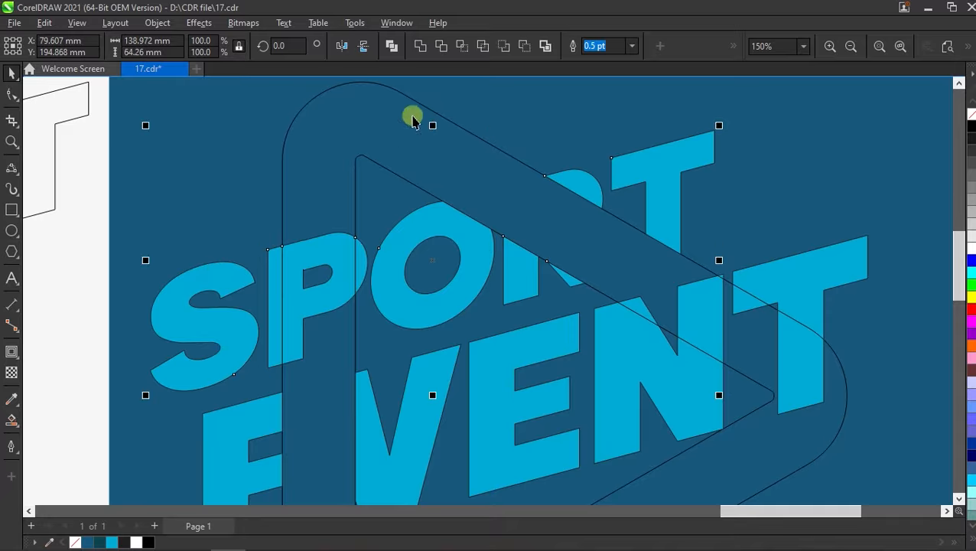
pyautogui.click(417, 46)
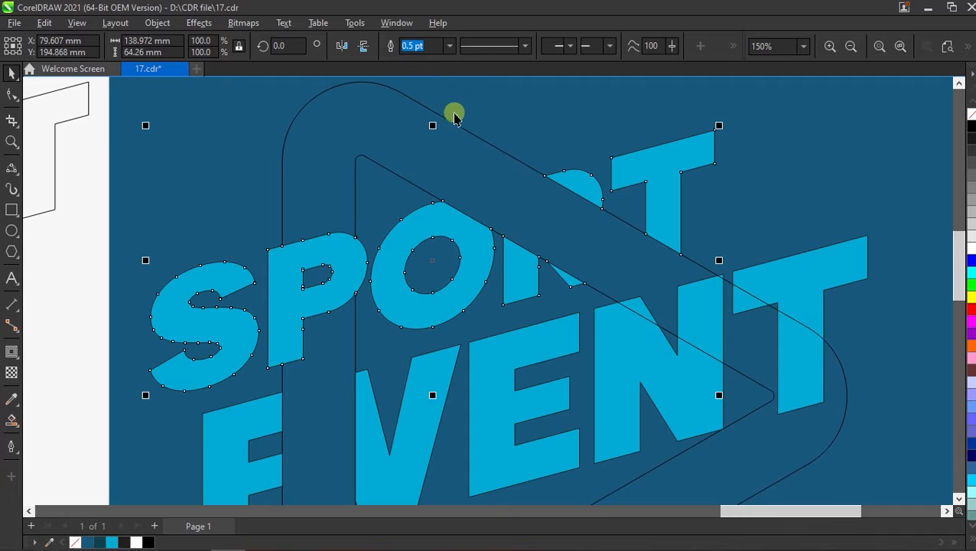
# Move the original EVENT outline off the page and weld the cyan pieces of EVENT into one object
pyautogui.scroll(-3, 478, 222)
pyautogui.moveTo(278, 213); pyautogui.dragTo(713, 392)
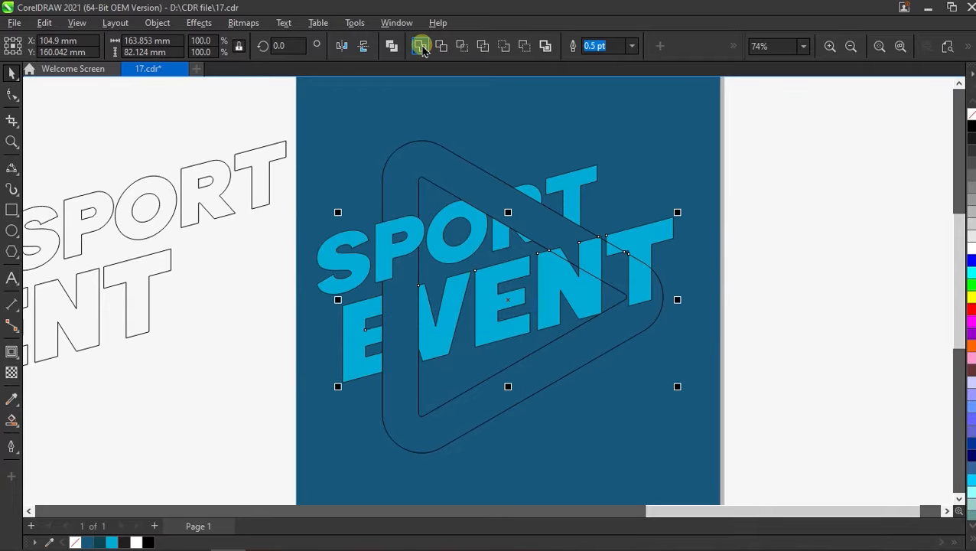
pyautogui.click(423, 48)
pyautogui.click(221, 327)
# Fill the triangle frame with white and remove its outline
pyautogui.click(472, 174)
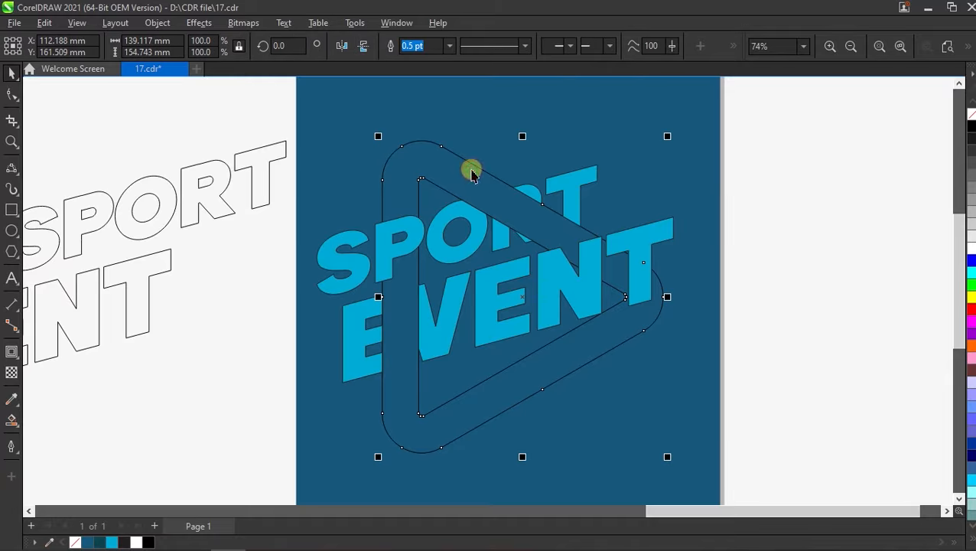
pyautogui.click(970, 251)
pyautogui.rightClick(970, 114)
pyautogui.click(838, 233)
# Remove the outlines from the cyan words SPORT and EVENT
pyautogui.click(571, 192)
pyautogui.keyDown('shift'); pyautogui.click(598, 264); pyautogui.keyUp('shift')
pyautogui.rightClick(971, 114)
pyautogui.click(795, 191)
pyautogui.scroll(-2, 405, 238)
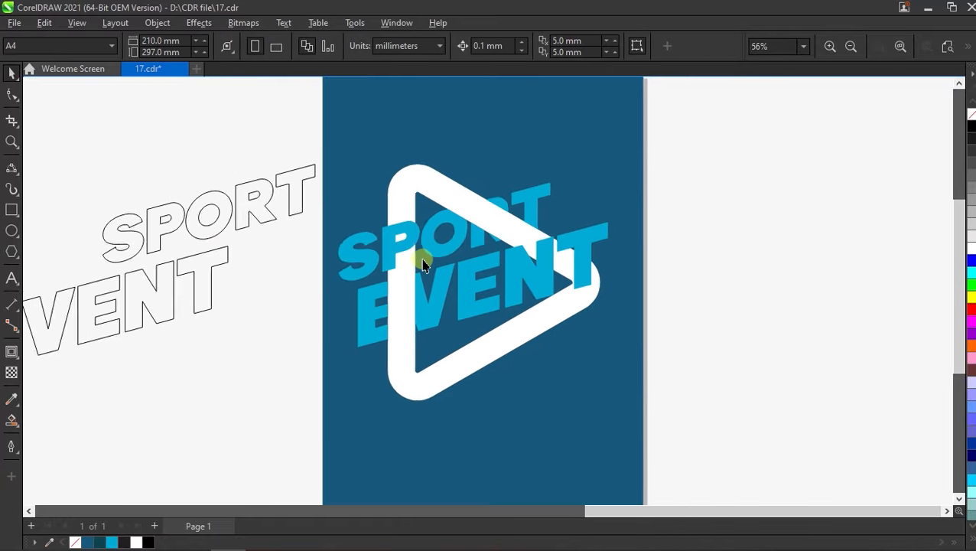
# Delete the leftover SPORT and EVENT text outlines beside the page
pyautogui.scroll(1, 423, 263)
pyautogui.click(221, 199)
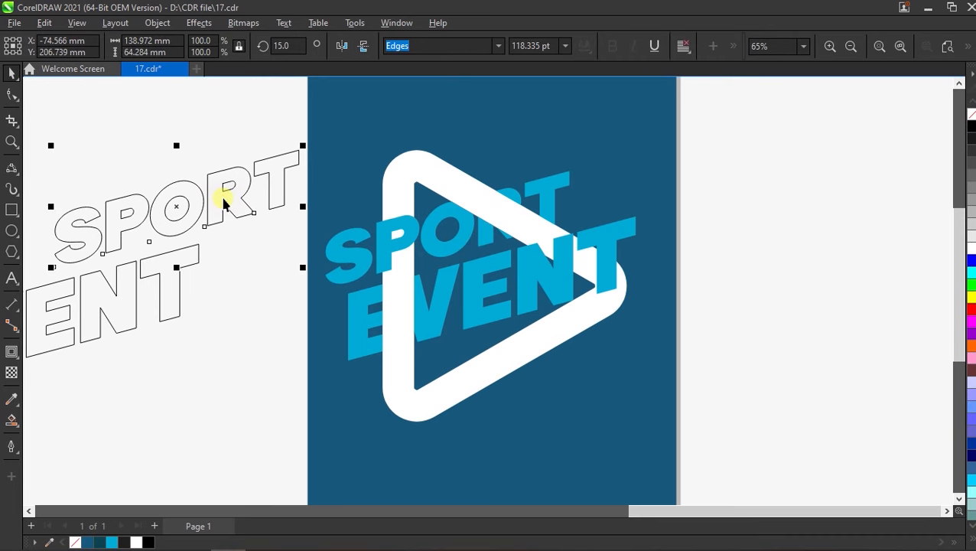
pyautogui.press('Delete')
pyautogui.click(170, 252)
pyautogui.press('Delete')
# Apply a one-step inside contour with a 0.525 mm offset to the word SPORT
pyautogui.scroll(1, 393, 245)
pyautogui.click(403, 233)
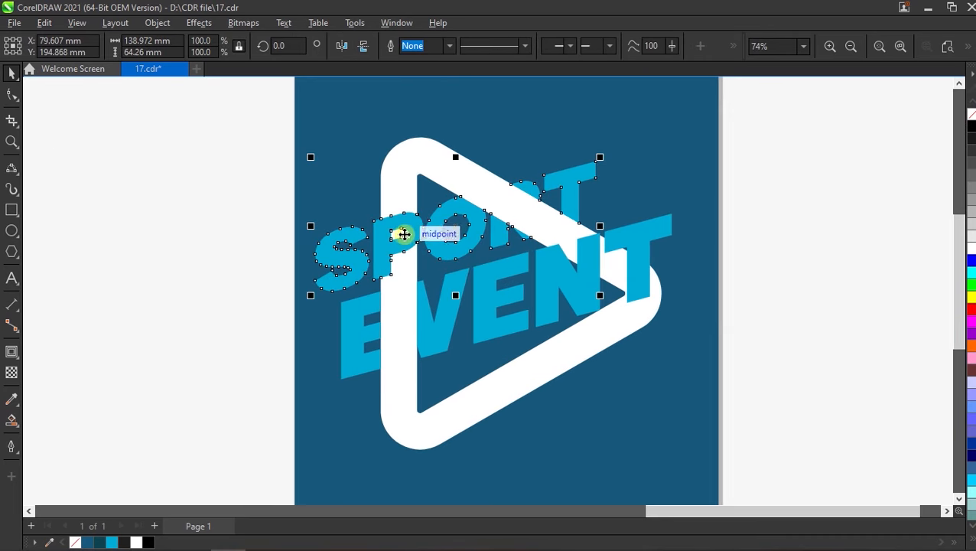
pyautogui.click(13, 350)
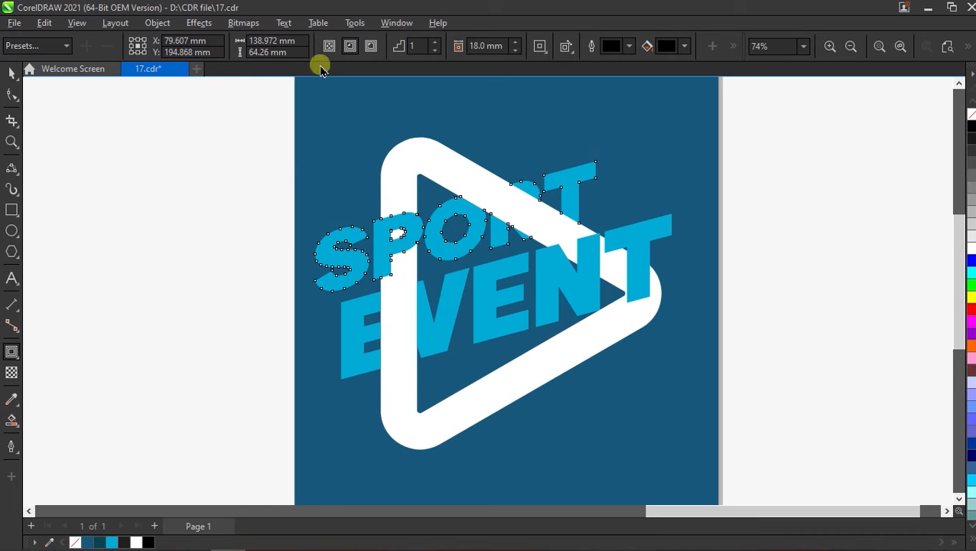
pyautogui.write('0')
pyautogui.press('Return')
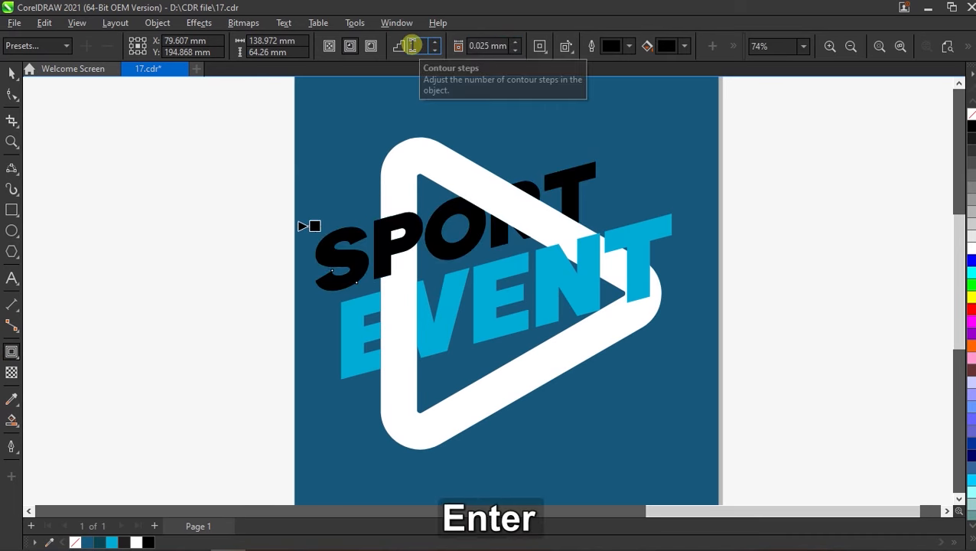
pyautogui.scroll(1, 396, 87)
pyautogui.click(517, 47)
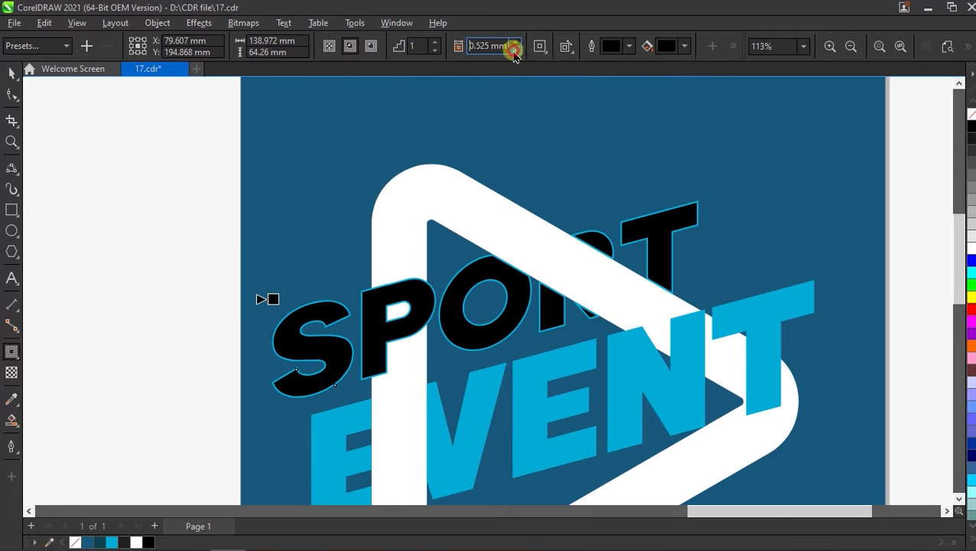
# Apply the same inside contour with a 0.525 mm offset to the word EVENT
pyautogui.scroll(-1, 348, 320)
pyautogui.click(348, 319)
pyautogui.click(352, 46)
# Break the contours of SPORT and EVENT apart from their base letters
pyautogui.click(11, 73)
pyautogui.click(143, 176)
pyautogui.rightClick(328, 225)
pyautogui.click(344, 231)
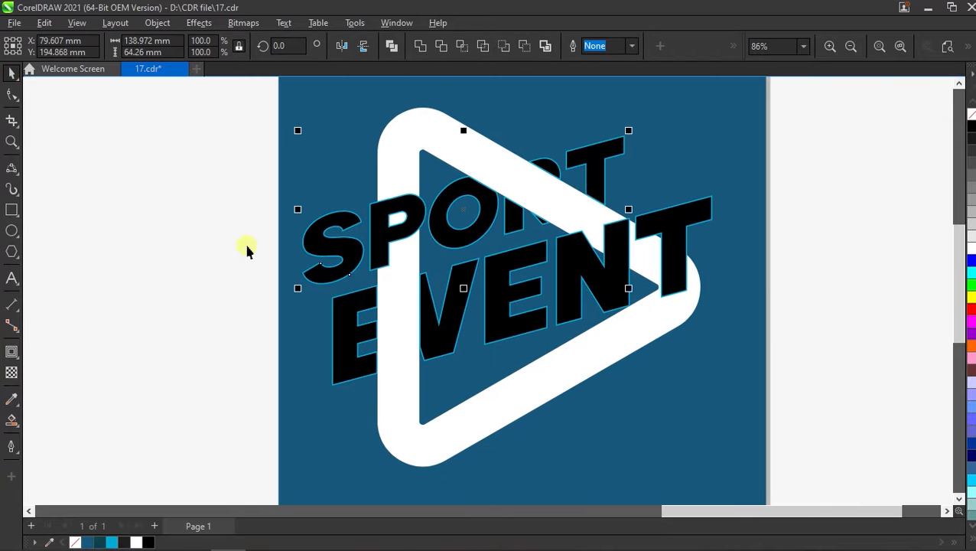
pyautogui.click(201, 262)
pyautogui.rightClick(344, 320)
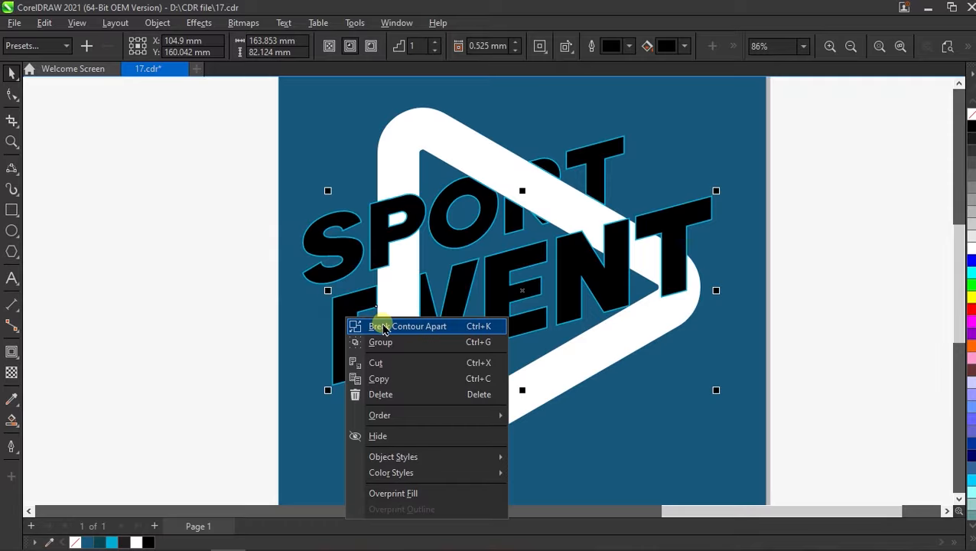
pyautogui.click(358, 324)
pyautogui.click(255, 321)
# Give the inner contour shapes of SPORT and EVENT a thin white outline and no fill
pyautogui.click(337, 243)
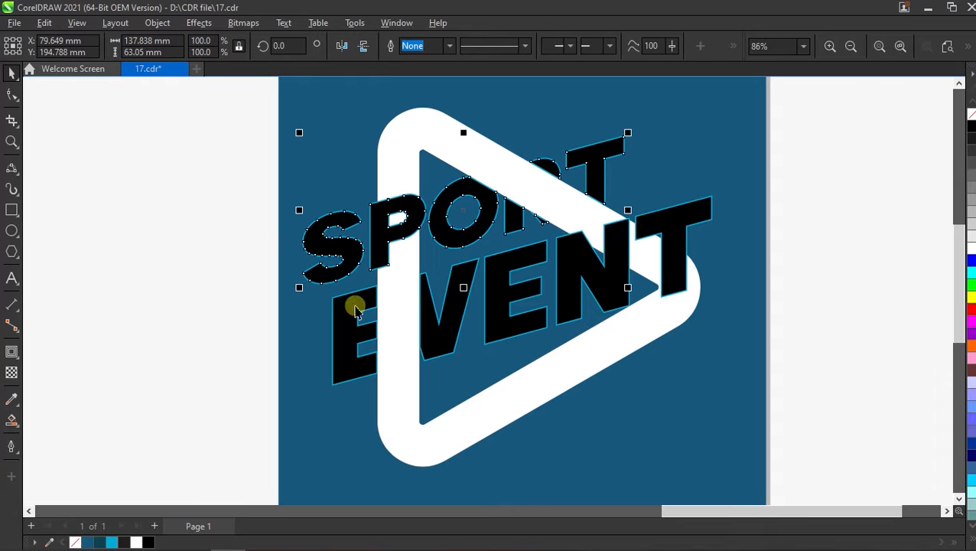
pyautogui.keyDown('shift'); pyautogui.click(355, 310); pyautogui.keyUp('shift')
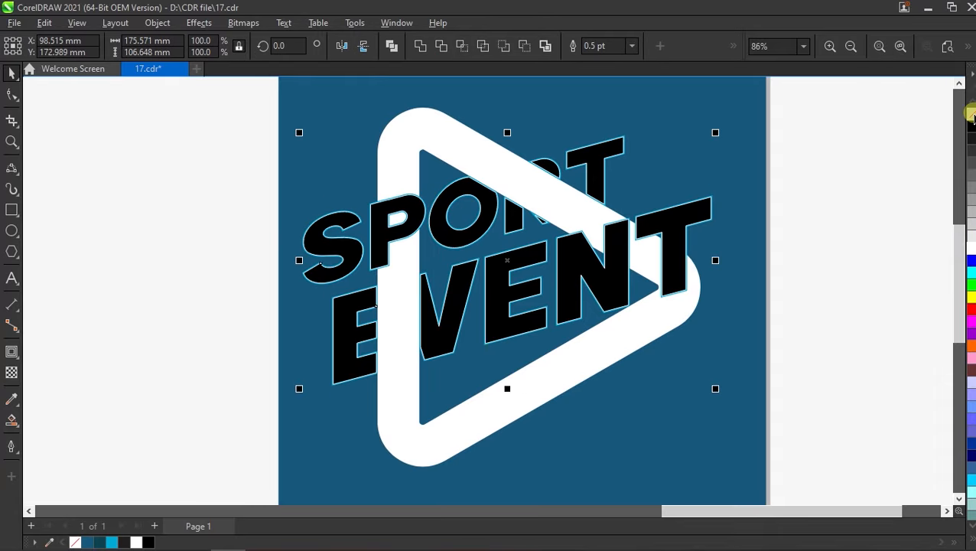
pyautogui.click(970, 115)
pyautogui.click(884, 150)
# Set the outline of both inner contour shapes to 3.0 pt and fill them with the poster's background blue
pyautogui.click(338, 304)
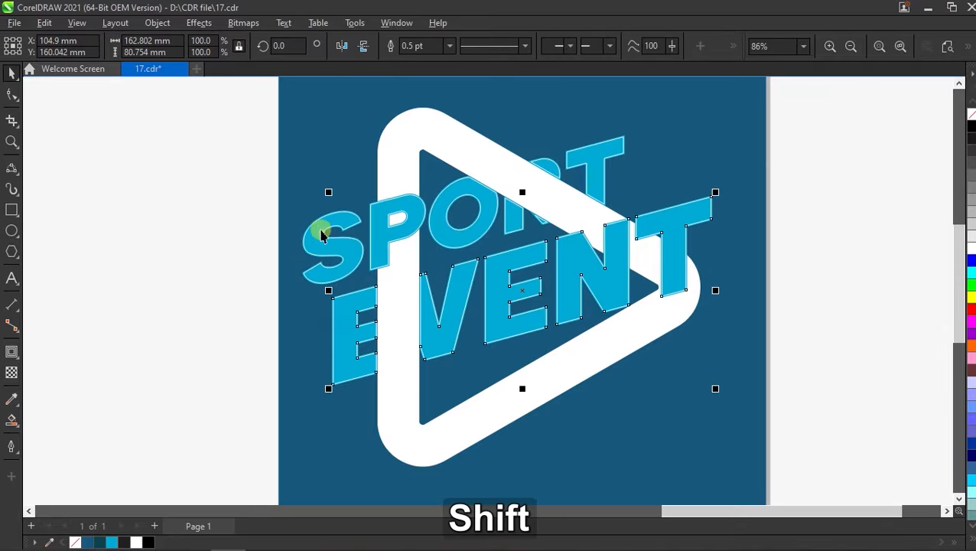
pyautogui.keyDown('shift'); pyautogui.click(321, 227); pyautogui.keyUp('shift')
pyautogui.scroll(2, 581, 145)
pyautogui.click(634, 46)
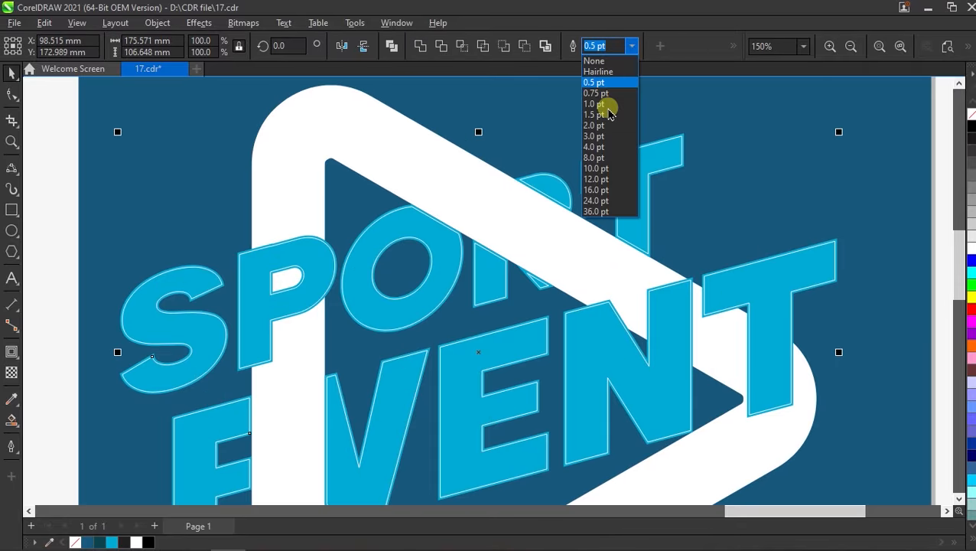
pyautogui.click(588, 138)
pyautogui.scroll(-2, 467, 145)
pyautogui.click(88, 541)
# Fill the inner shape of EVENT with a horizontal linear gradient from black to the background blue, starting outside the page edge
pyautogui.keyDown('alt'); pyautogui.click(333, 308); pyautogui.keyUp('alt')
pyautogui.click(13, 421)
pyautogui.moveTo(292, 317); pyautogui.dragTo(659, 318)
pyautogui.click(87, 542)
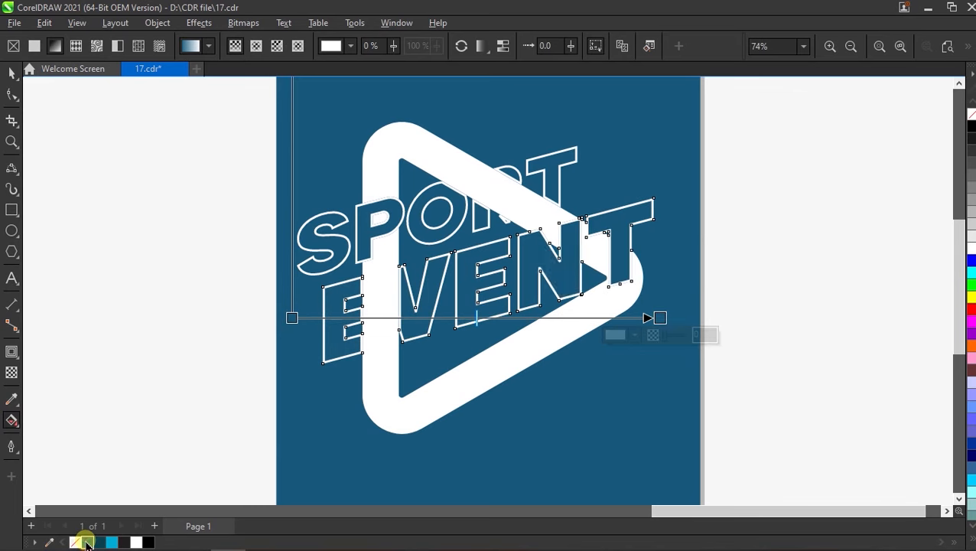
pyautogui.click(289, 318)
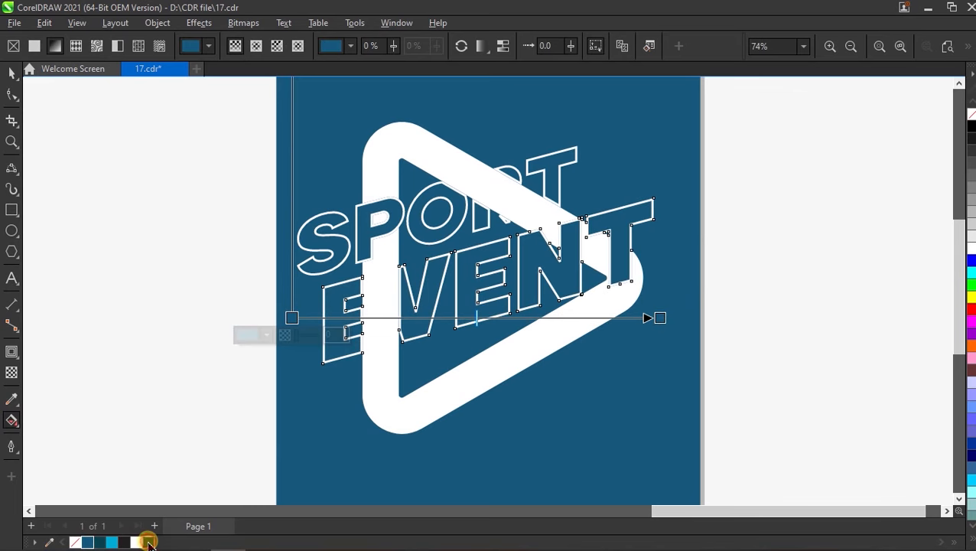
pyautogui.click(150, 541)
pyautogui.moveTo(291, 317); pyautogui.dragTo(238, 318)
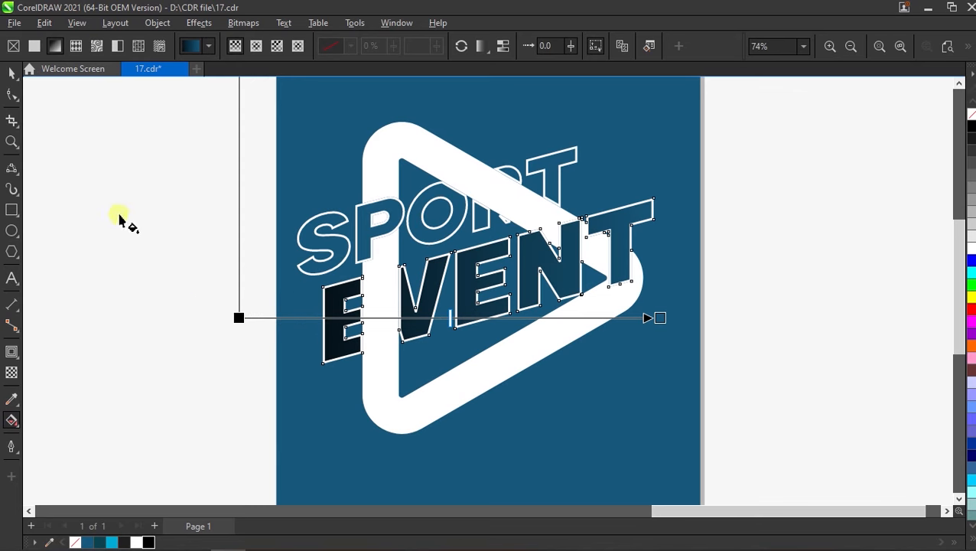
# Add black drop shadows around SPORT and EVENT, adjusting the opacity of each shadow
pyautogui.press('space')
pyautogui.click(310, 254)
pyautogui.click(12, 351)
pyautogui.click(57, 353)
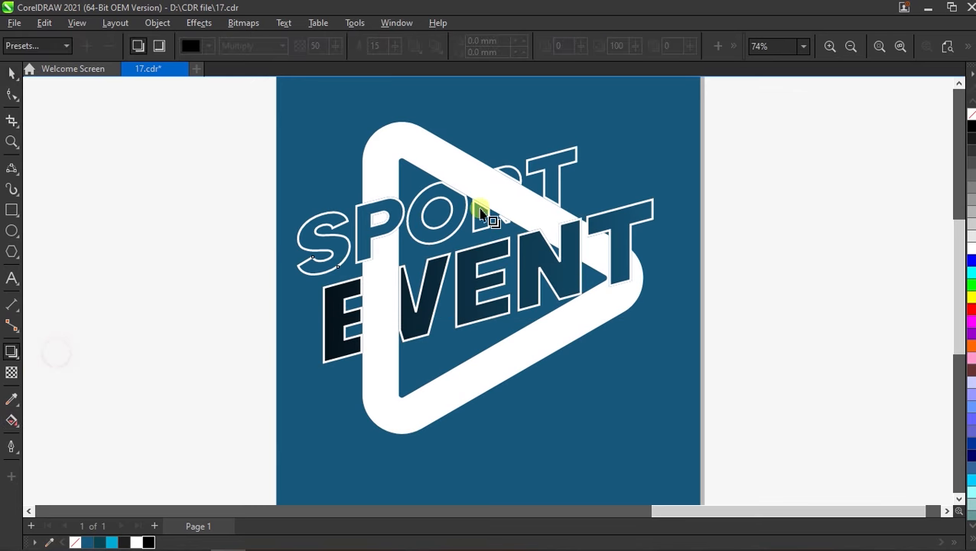
pyautogui.click(463, 207)
pyautogui.moveTo(334, 45); pyautogui.dragTo(457, 65)
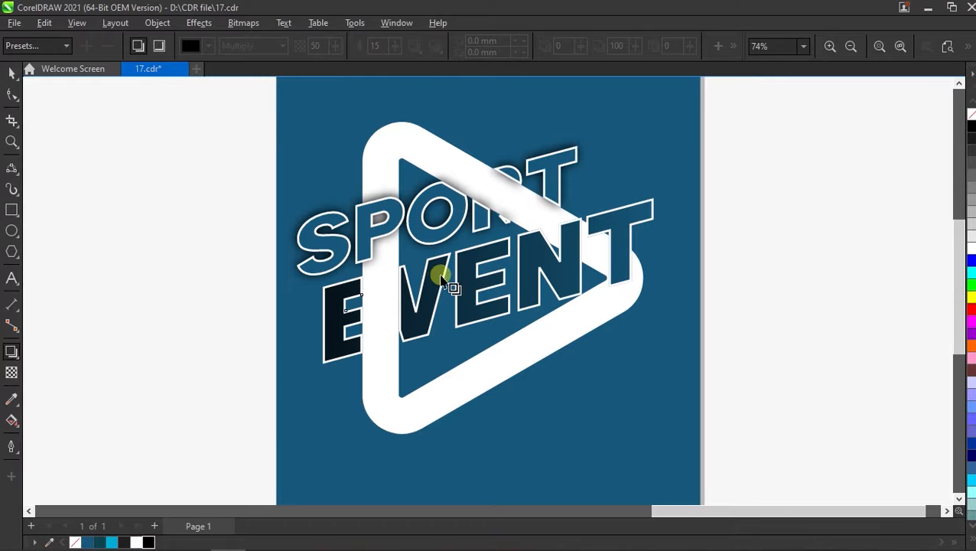
pyautogui.click(425, 312)
pyautogui.moveTo(334, 46); pyautogui.dragTo(526, 75)
# Group the triangle frame with the title words and enlarge the group slightly
pyautogui.click(11, 72)
pyautogui.moveTo(702, 141); pyautogui.dragTo(254, 390)
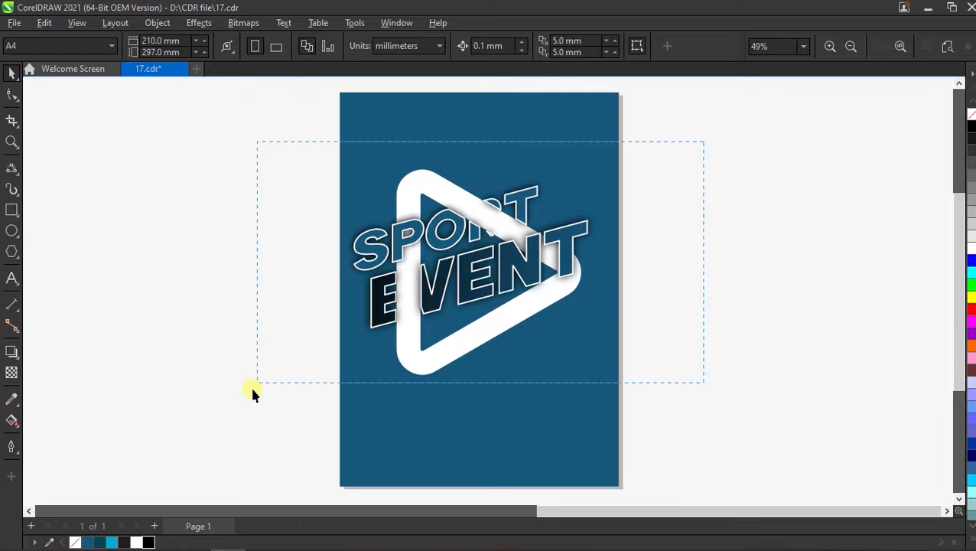
pyautogui.hotkey('ctrl', 'g')
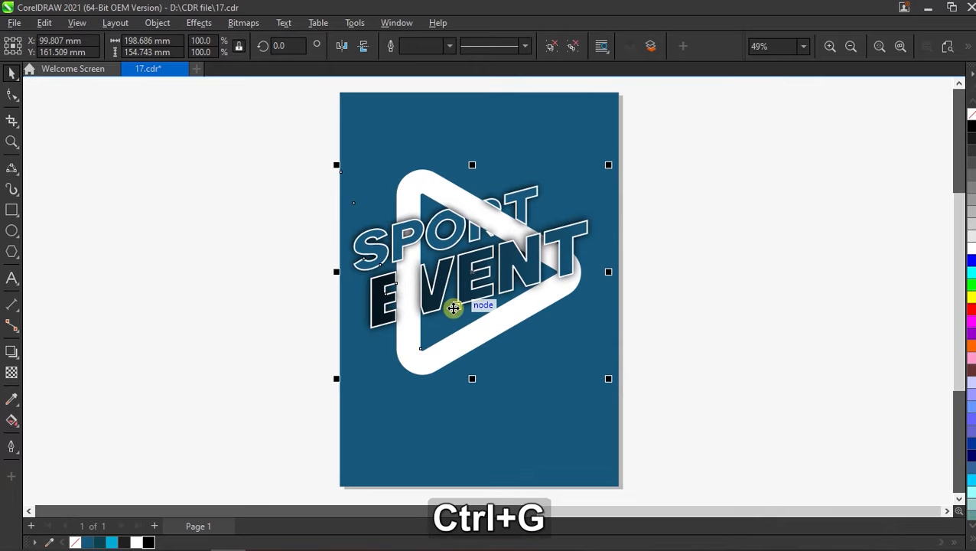
pyautogui.moveTo(610, 380); pyautogui.dragTo(622, 390)
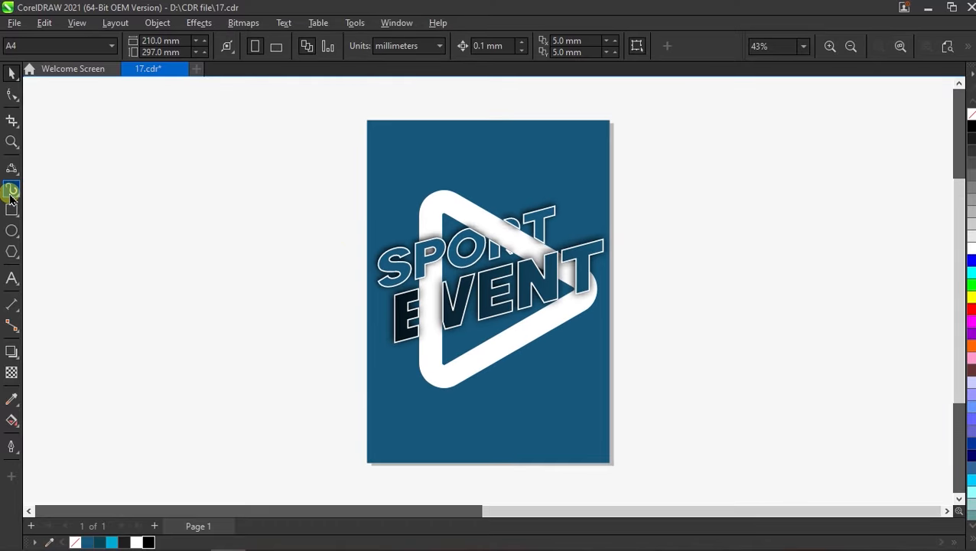
# Choose the tapered Artistic Media preset at 1.04 mm and paint a curved stroke around the upper corner of the triangle frame
pyautogui.click(10, 191)
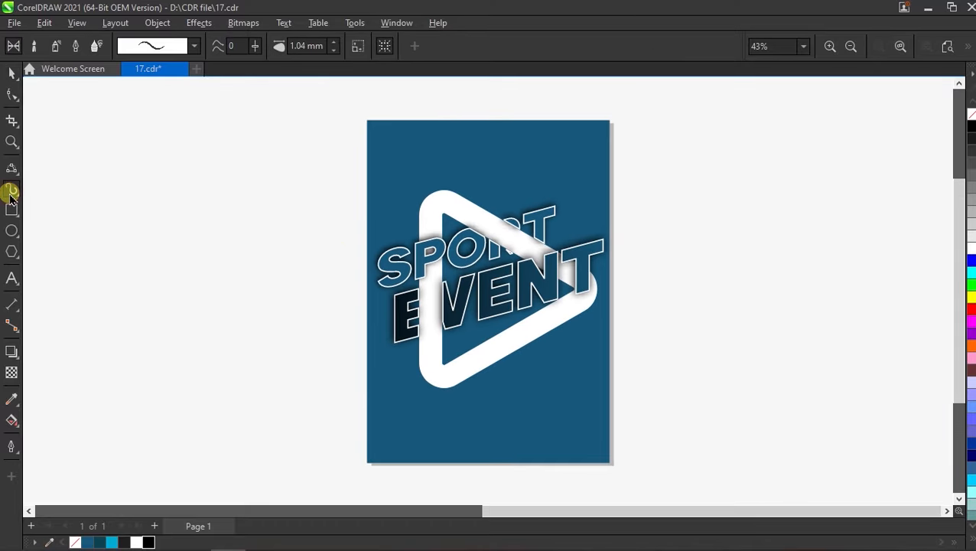
pyautogui.click(157, 44)
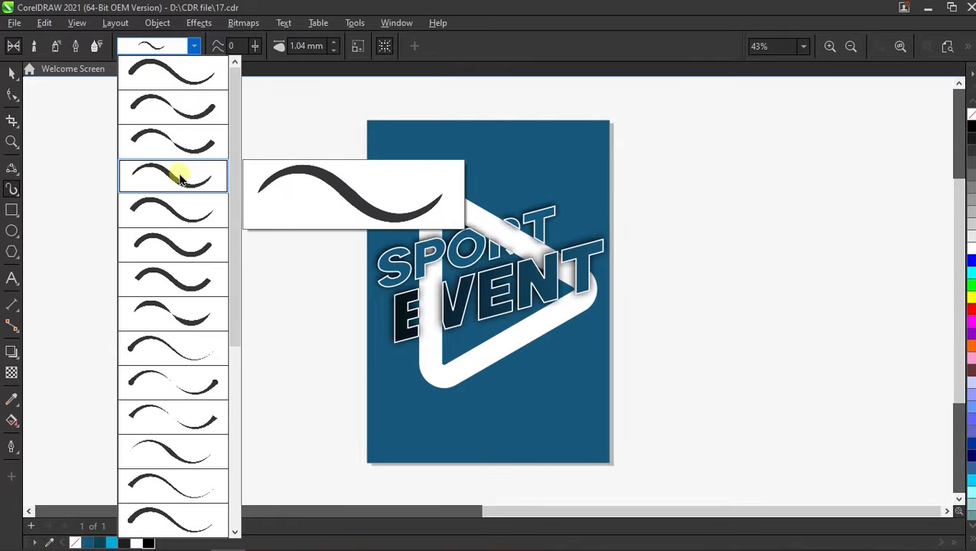
pyautogui.click(172, 177)
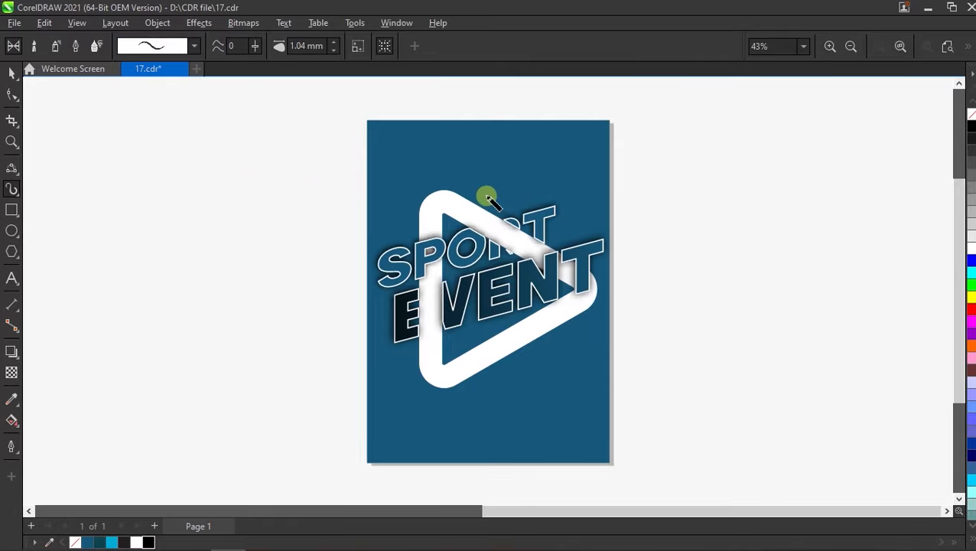
pyautogui.scroll(2, 455, 203)
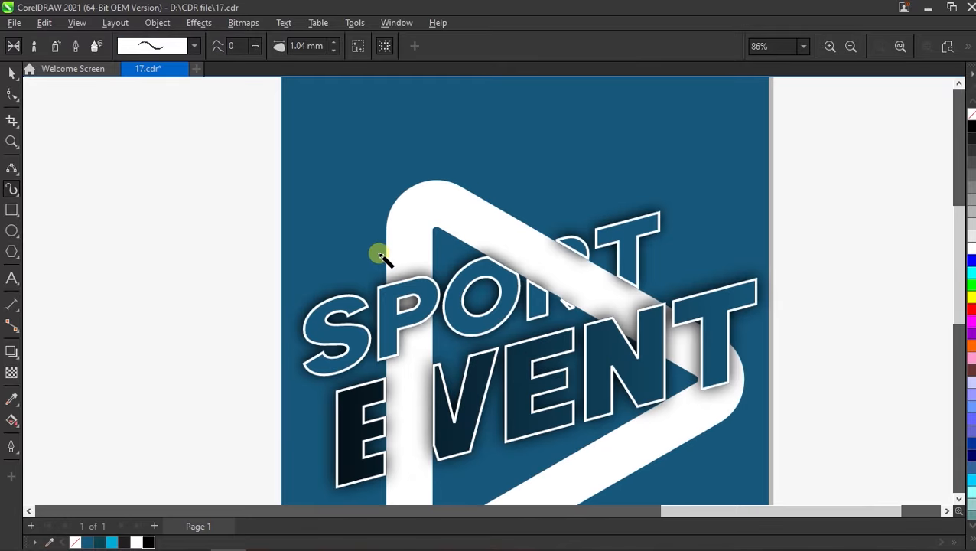
pyautogui.moveTo(373, 258)
pyautogui.mouseDown()
pyautogui.moveTo(376, 210)
pyautogui.moveTo(410, 159)
pyautogui.moveTo(494, 190)
pyautogui.mouseUp()
pyautogui.press('F4')
# Paint matching tapered strokes around the triangle's other corners and along its lower edge, and colour all strokes bright green
pyautogui.scroll(1, 397, 308)
pyautogui.moveTo(397, 308)
pyautogui.mouseDown()
pyautogui.moveTo(407, 384)
pyautogui.moveTo(465, 404)
pyautogui.moveTo(533, 378)
pyautogui.mouseUp()
pyautogui.scroll(-1, 534, 378)
pyautogui.moveTo(772, 148)
pyautogui.mouseDown()
pyautogui.moveTo(514, 226)
pyautogui.moveTo(540, 284)
pyautogui.moveTo(478, 333)
pyautogui.mouseUp()
pyautogui.moveTo(293, 448)
pyautogui.mouseDown()
pyautogui.moveTo(402, 401)
pyautogui.moveTo(465, 341)
pyautogui.mouseUp()
pyautogui.scroll(-2, 500, 300)
pyautogui.scroll(1, 336, 321)
pyautogui.press('space')
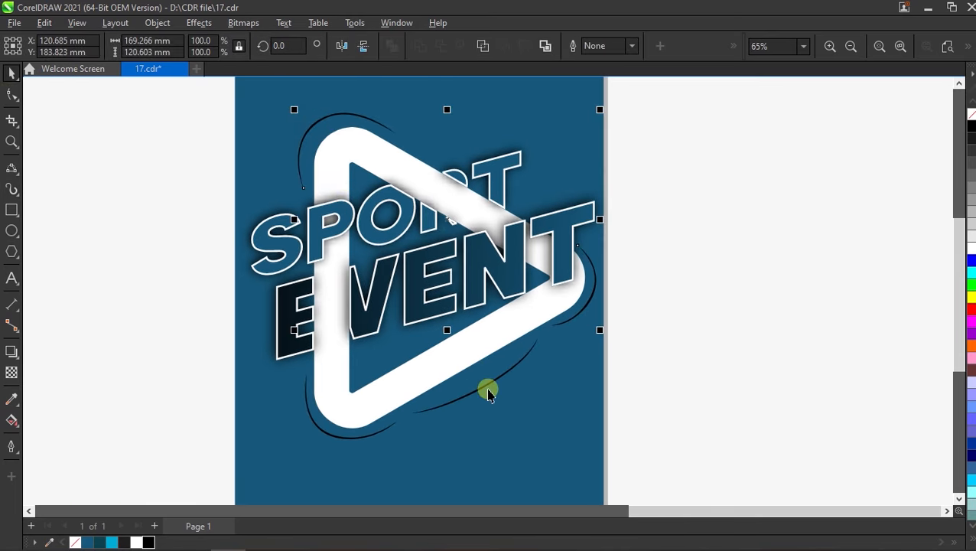
pyautogui.keyDown('shift'); pyautogui.click(321, 433); pyautogui.keyUp('shift')
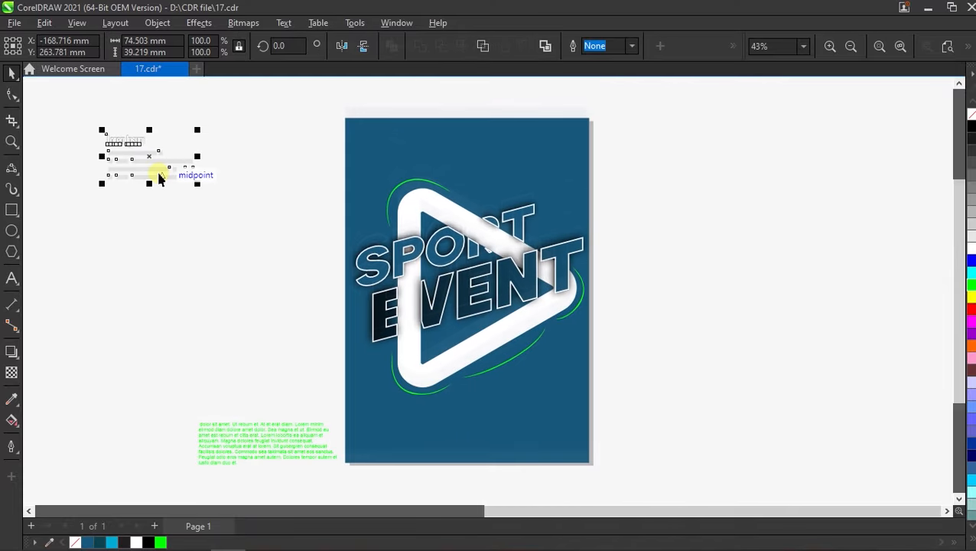
# Place the Lorem Ipsum heading block in the poster's upper-left corner and the green paragraph text in its lower-right area
pyautogui.moveTo(159, 172)
pyautogui.mouseDown()
pyautogui.moveTo(354, 164)
pyautogui.moveTo(391, 143)
pyautogui.mouseUp()
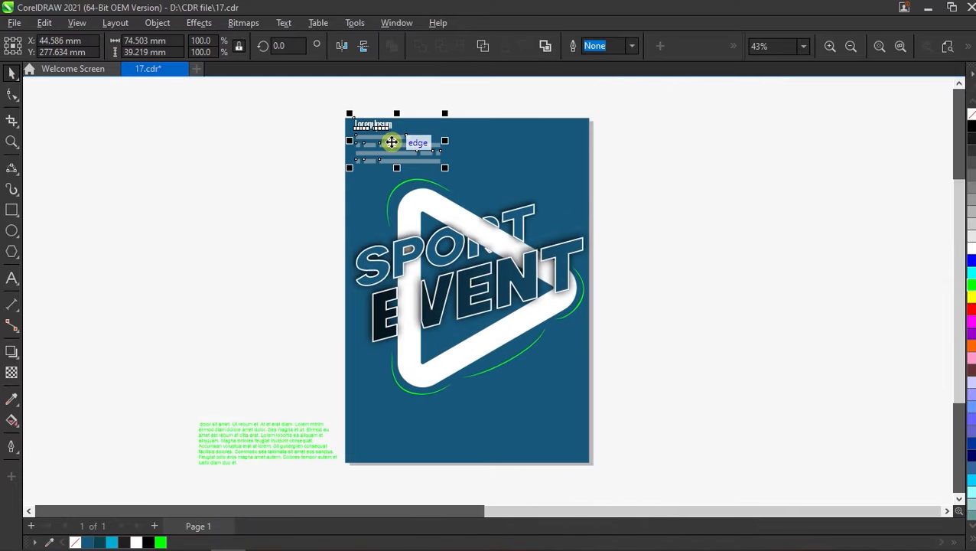
pyautogui.click(411, 186)
pyautogui.moveTo(294, 406); pyautogui.dragTo(538, 391)
pyautogui.click(533, 356)
pyautogui.scroll(-1, 533, 355)
pyautogui.moveTo(365, 114); pyautogui.dragTo(634, 428)
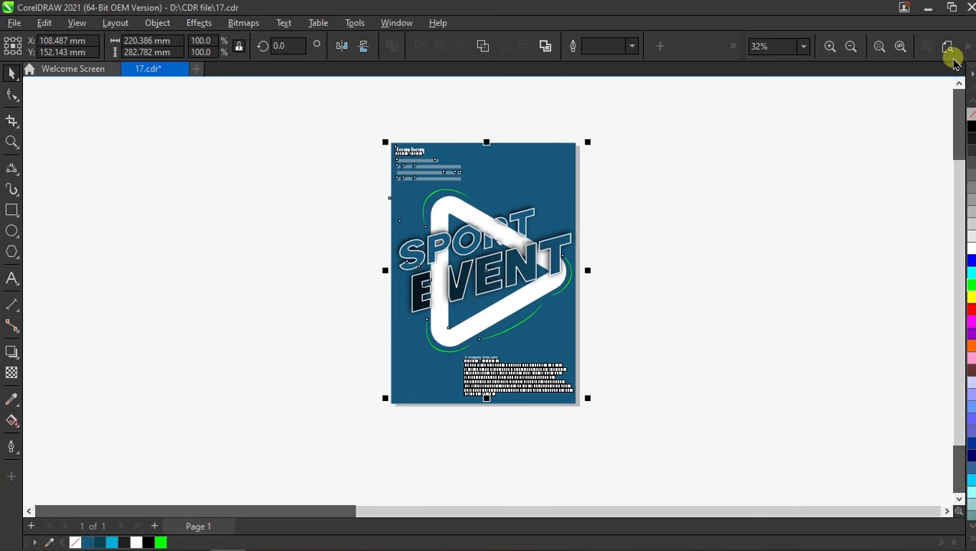
# Draw a smooth wavy open curve across the upper part of the poster, extending beyond both page edges
pyautogui.click(947, 46)
pyautogui.click(895, 103)
pyautogui.click(6, 175)
pyautogui.click(44, 228)
pyautogui.click(345, 212)
pyautogui.click(419, 230)
pyautogui.click(464, 188)
pyautogui.click(517, 168)
pyautogui.click(567, 193)
pyautogui.click(585, 181)
pyautogui.click(602, 143)
pyautogui.click(625, 135)
pyautogui.doubleClick(636, 134)
# Draw a second smooth wavy open curve across the lettering, running from beyond the right page edge to beyond the left one
pyautogui.click(672, 235)
pyautogui.click(619, 233)
pyautogui.click(587, 291)
pyautogui.click(557, 299)
pyautogui.click(517, 300)
pyautogui.click(460, 278)
pyautogui.click(419, 288)
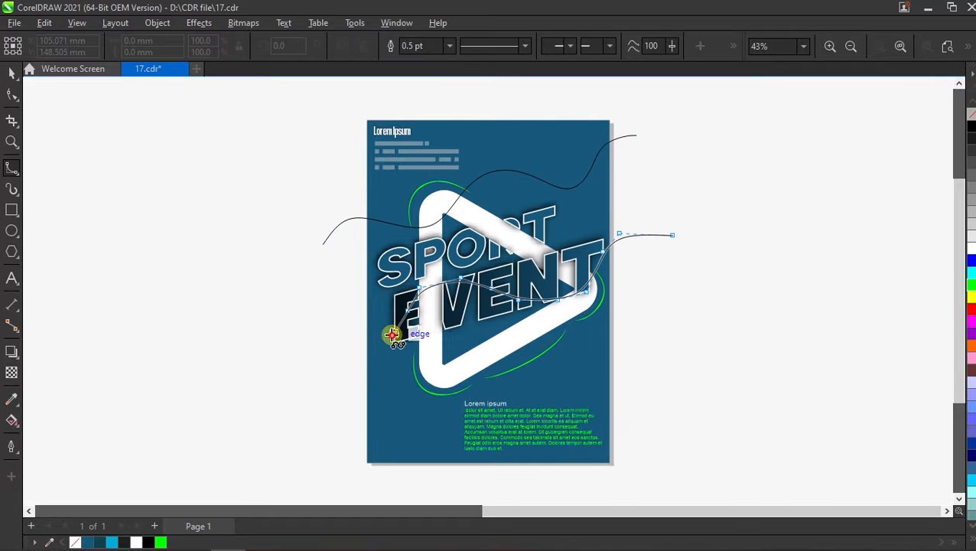
pyautogui.click(391, 335)
pyautogui.click(353, 349)
pyautogui.doubleClick(302, 322)
# Move the second wavy curve slightly straight down
pyautogui.press('space')
pyautogui.scroll(1, 495, 269)
pyautogui.moveTo(482, 298); pyautogui.dragTo(482, 332)
pyautogui.click(244, 259)
# Draw a vertical straight line along each side edge of the page, crossing both wavy curves
pyautogui.click(13, 169)
pyautogui.click(55, 168)
pyautogui.click(350, 196)
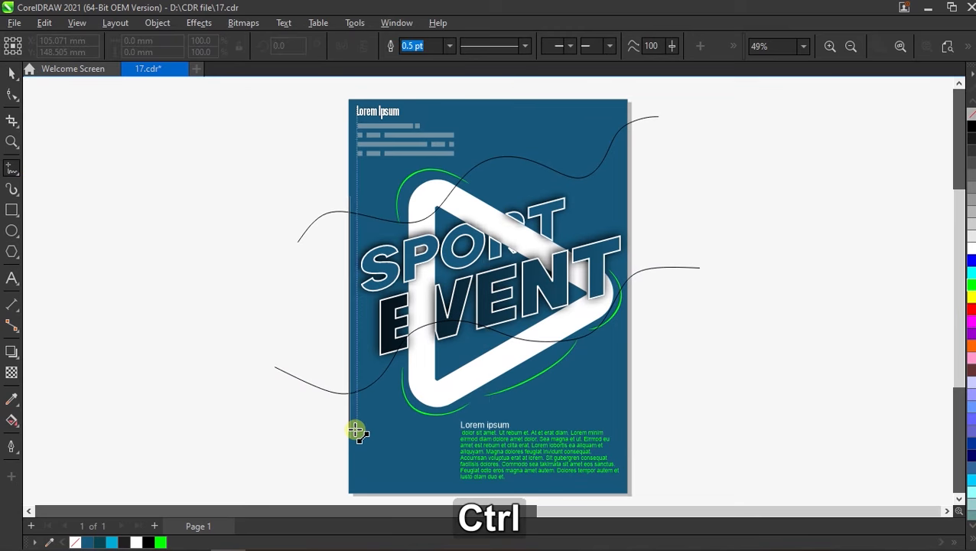
pyautogui.keyDown('ctrl'); pyautogui.click(353, 422); pyautogui.keyUp('ctrl')
pyautogui.click(628, 108)
pyautogui.click(627, 357)
# Select both wavy curves and both vertical lines and move them to the empty area left of the page
pyautogui.press('space')
pyautogui.keyDown('shift'); pyautogui.click(644, 118); pyautogui.keyUp('shift')
pyautogui.keyDown('shift'); pyautogui.click(680, 268); pyautogui.keyUp('shift')
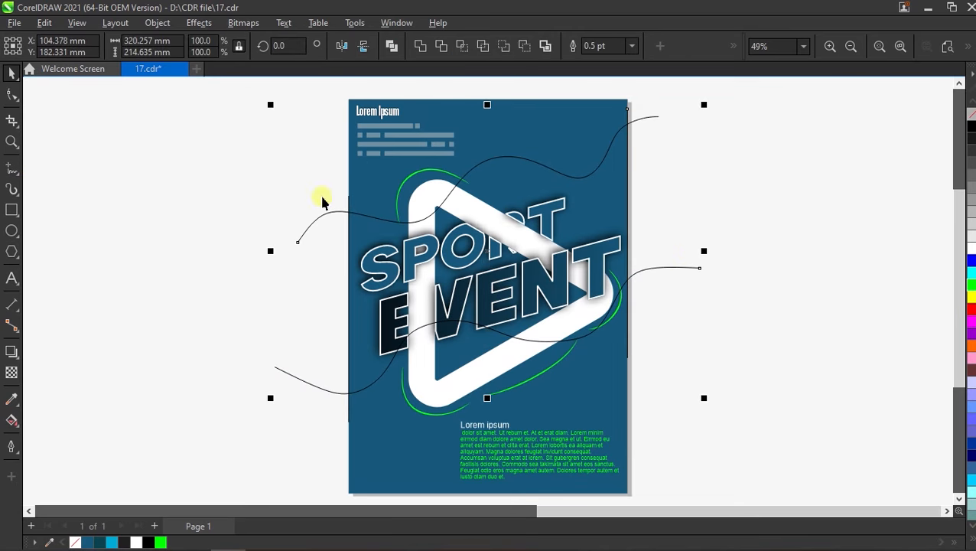
pyautogui.scroll(-1, 349, 200)
pyautogui.moveTo(552, 253); pyautogui.dragTo(250, 251)
pyautogui.click(220, 247)
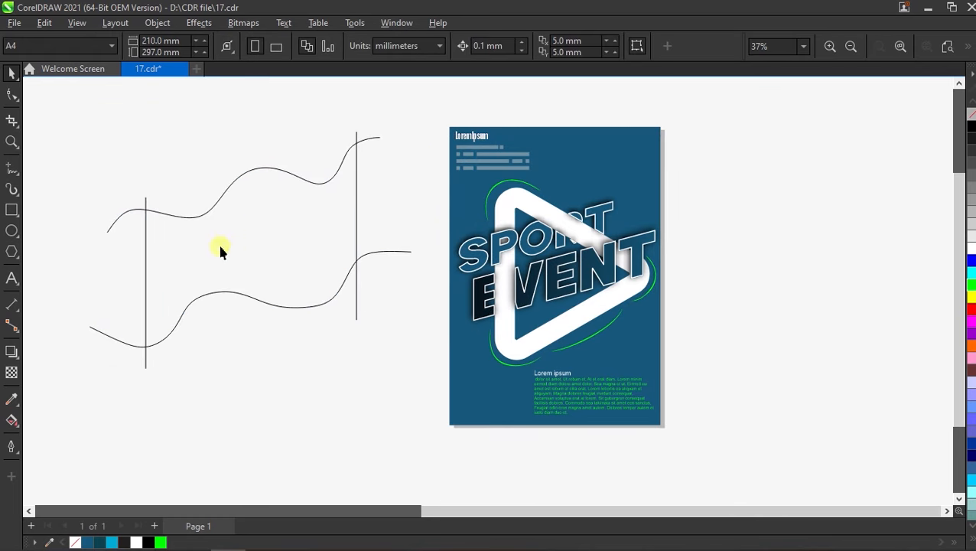
# Smart Fill the area enclosed by the curves and lines with cyan and a 0.5 pt outline
pyautogui.click(13, 418)
pyautogui.click(38, 435)
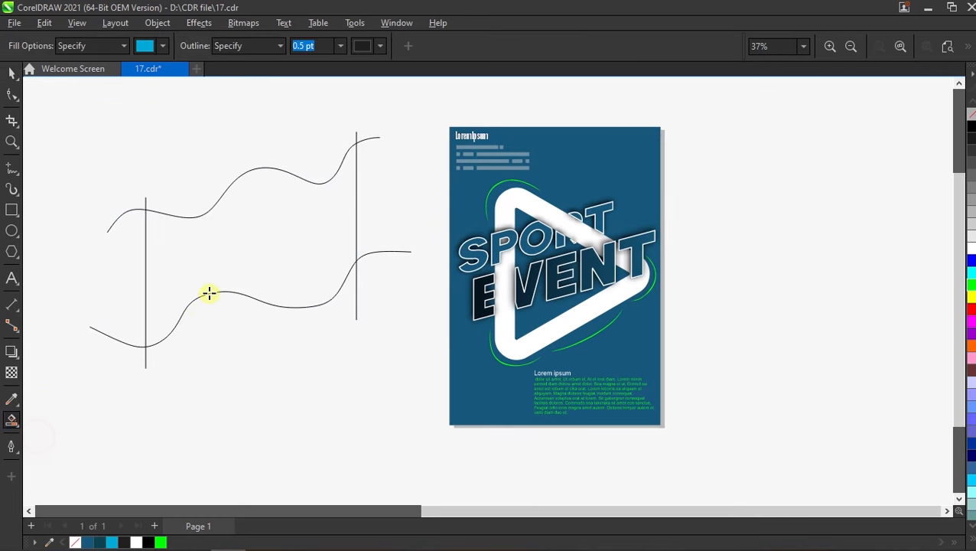
pyautogui.click(223, 272)
pyautogui.press('space')
pyautogui.click(294, 363)
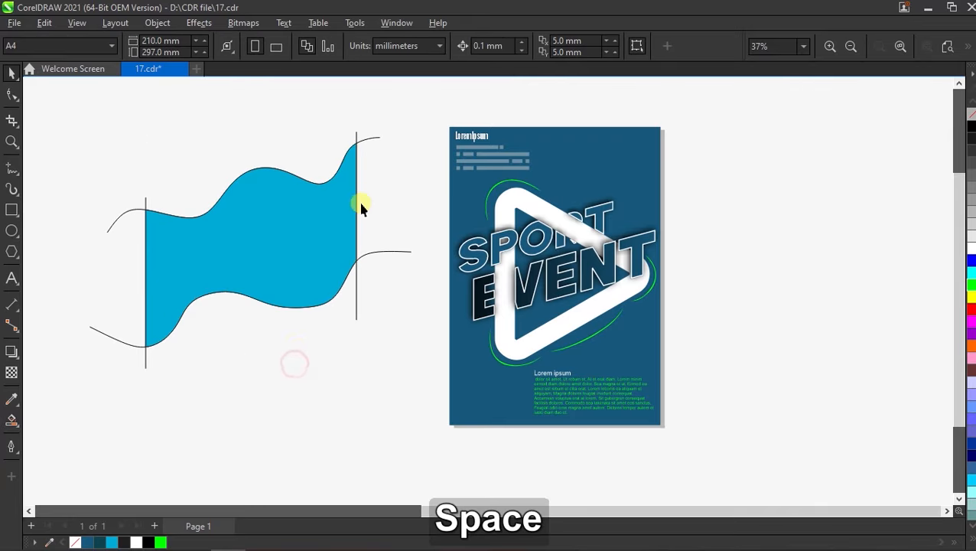
# Move the cyan wave shape clear of the construction curves and delete the leftover curves and lines
pyautogui.moveTo(308, 240); pyautogui.dragTo(313, 398)
pyautogui.moveTo(58, 135); pyautogui.dragTo(420, 364)
pyautogui.press('BackSpace')
pyautogui.moveTo(67, 113); pyautogui.dragTo(375, 375)
pyautogui.press('BackSpace')
# Snap the wave shape to the page, fill it dark teal without an outline, and place a duplicate at the page's lower-left corner
pyautogui.moveTo(311, 364); pyautogui.dragTo(354, 257)
pyautogui.moveTo(386, 191); pyautogui.dragTo(653, 152)
pyautogui.hotkey('shift', 'F4')
pyautogui.click(87, 541)
pyautogui.click(99, 542)
pyautogui.moveTo(428, 331); pyautogui.dragTo(368, 461)
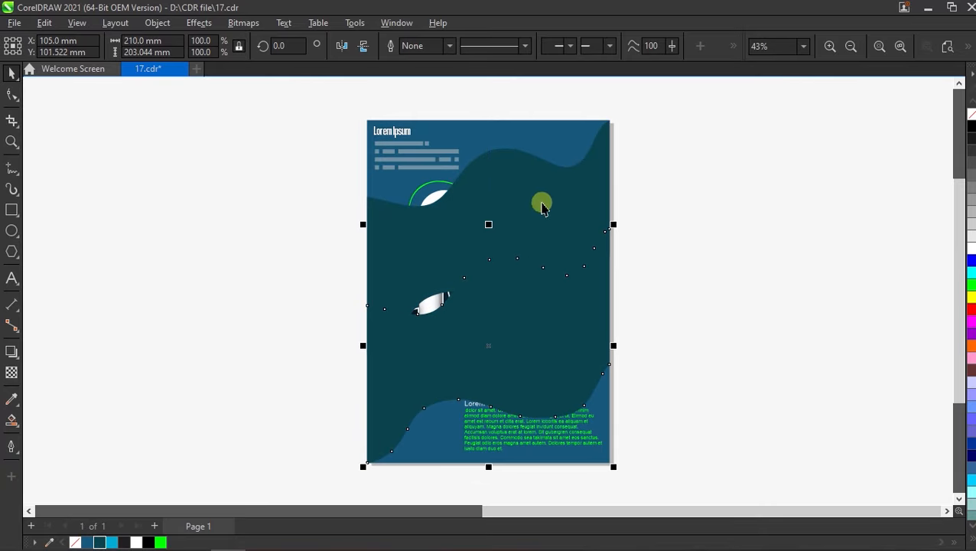
# Send the dark teal wave shapes behind the poster artwork and apply uniform transparency to them
pyautogui.hotkey('shift', 'pagedown')
pyautogui.scroll(1, 497, 250)
pyautogui.click(11, 372)
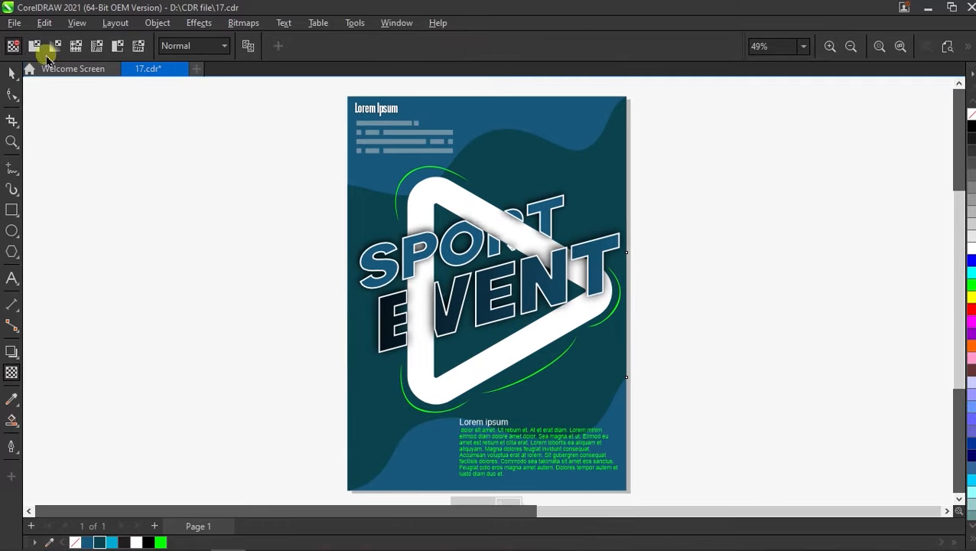
pyautogui.click(34, 46)
pyautogui.click(12, 72)
pyautogui.click(192, 183)
# Group all poster objects and add a black Multiply drop shadow around the group with opacity 50 and feathering 15
pyautogui.scroll(-1, 467, 250)
pyautogui.moveTo(346, 112); pyautogui.dragTo(651, 460)
pyautogui.rightClick(484, 151)
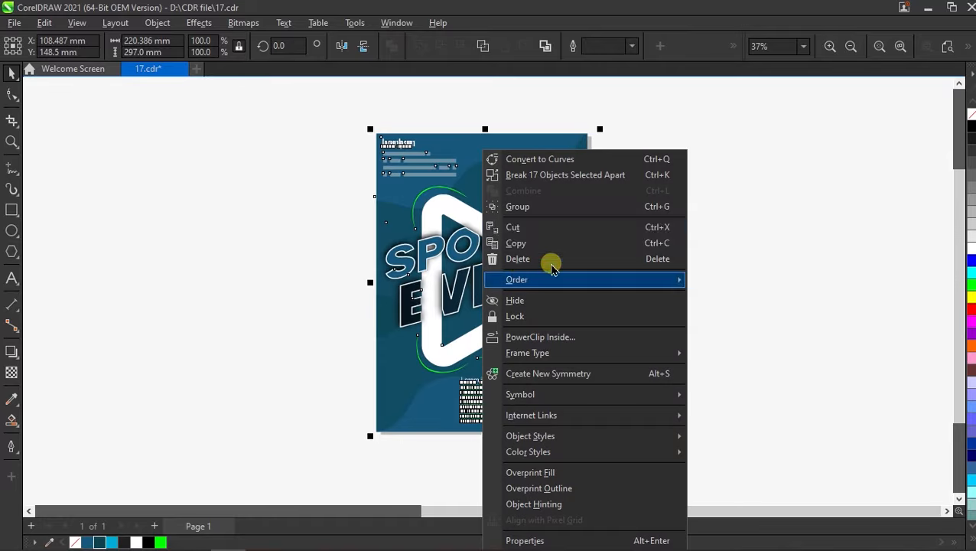
pyautogui.click(611, 210)
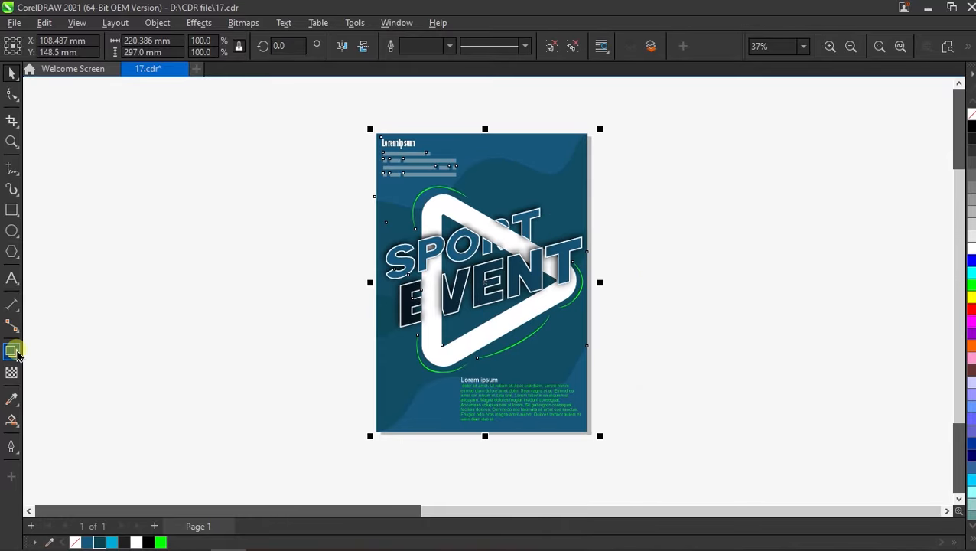
pyautogui.click(11, 351)
pyautogui.click(497, 312)
pyautogui.click(12, 72)
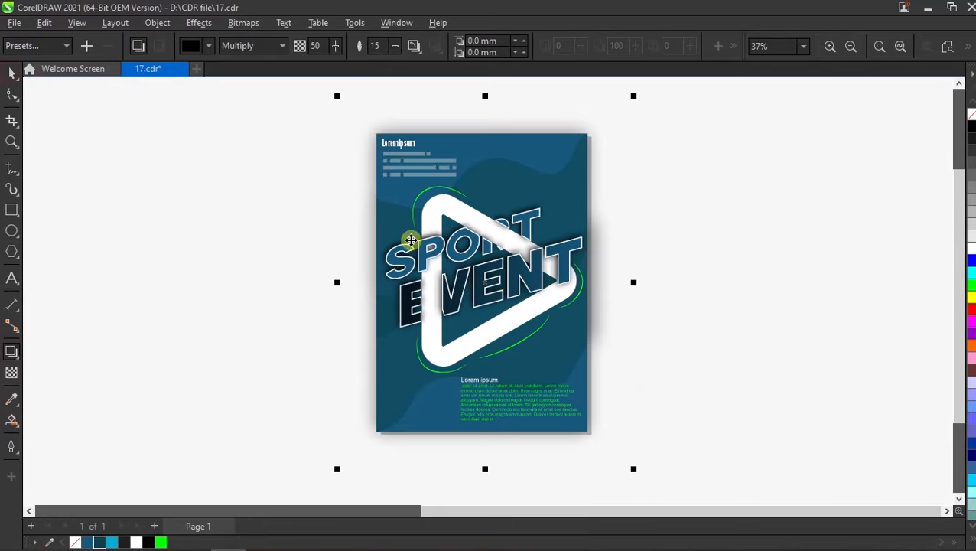
# View the finished poster in full-screen preview
pyautogui.scroll(1, 469, 276)
pyautogui.rightClick(768, 185)
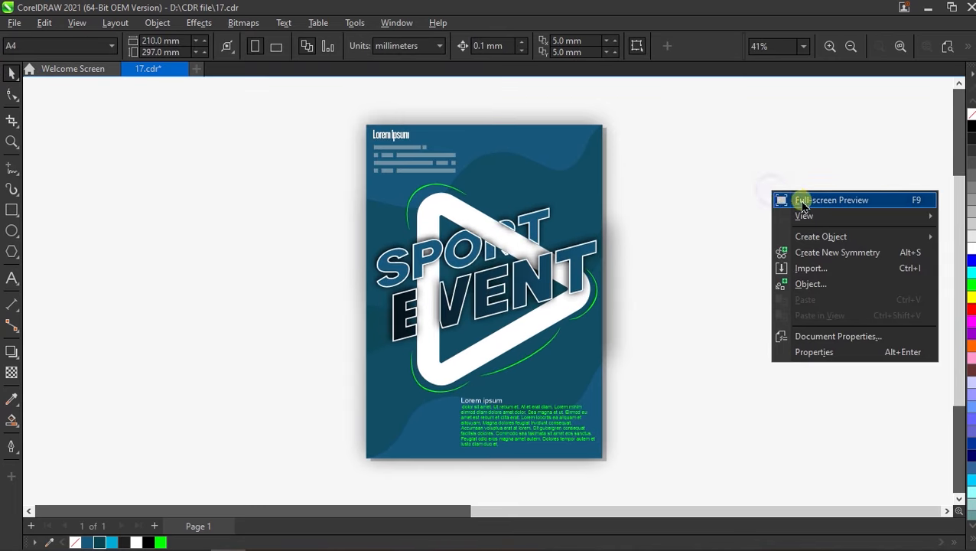
pyautogui.click(784, 197)
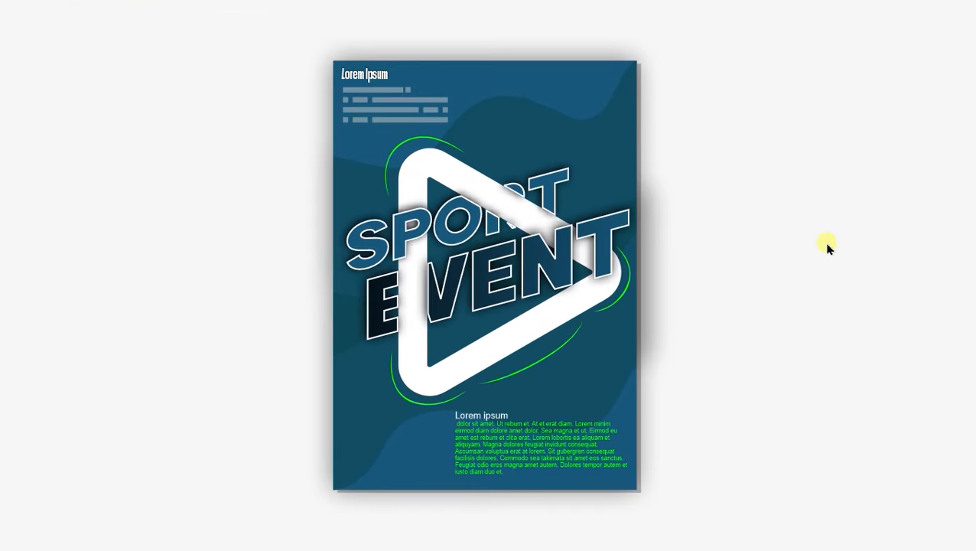